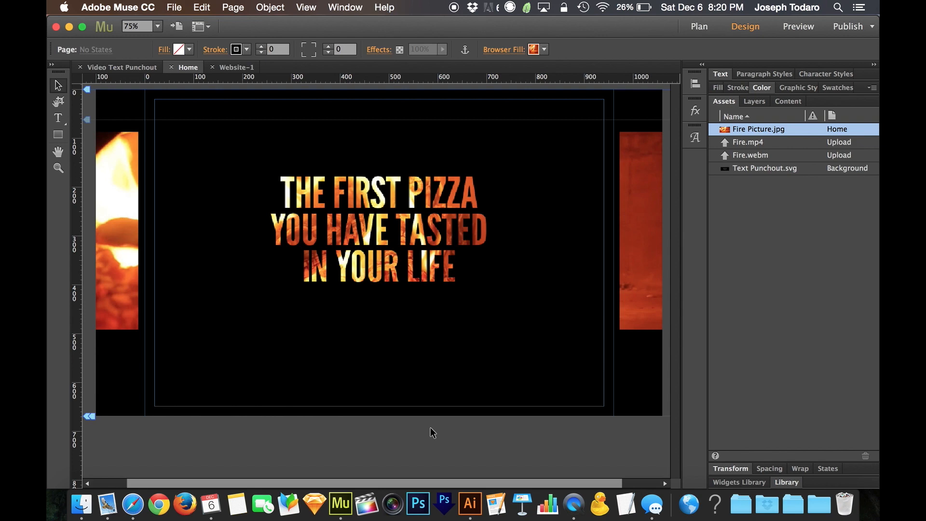
Step: View the fire-filled headline page in Safari, and bring up the Video Punchout folder in Finder
click(717, 252)
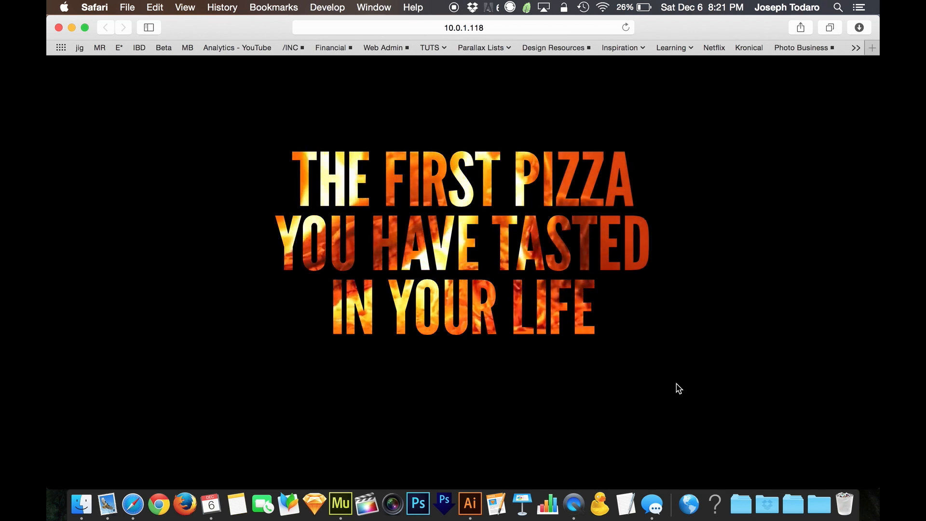
key(super+Tab)
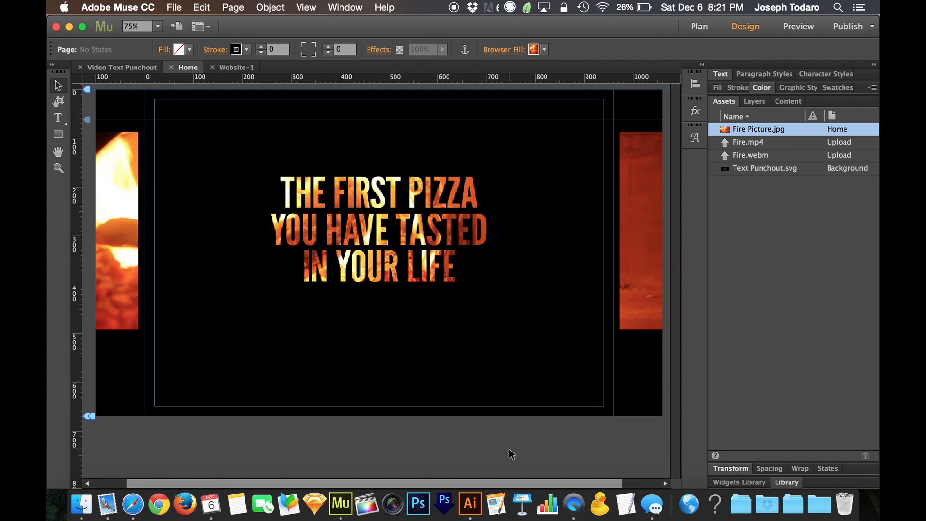
key(ctrl+Up)
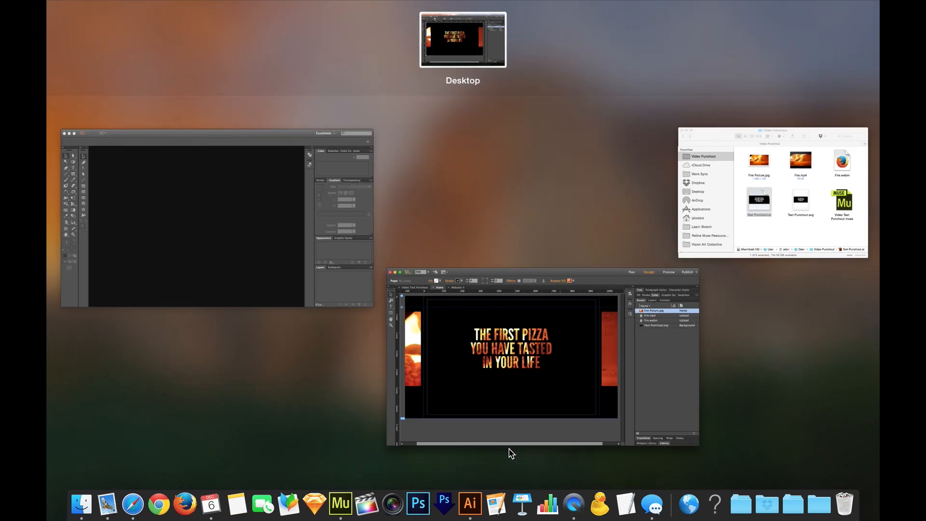
click(778, 199)
Step: Examine the project's source files in the Video Punchout folder: the fire picture, the MP4 and WebM videos, and the AI and SVG text artwork
click(507, 110)
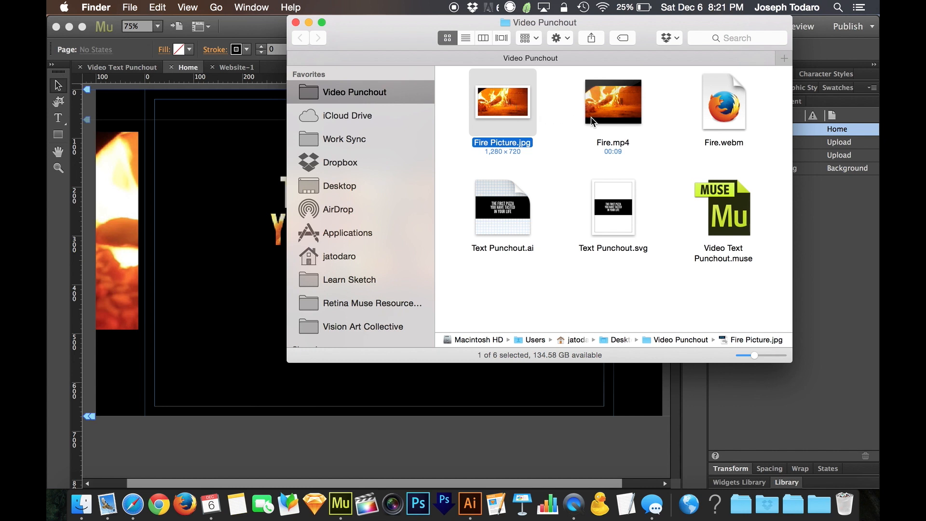
click(615, 123)
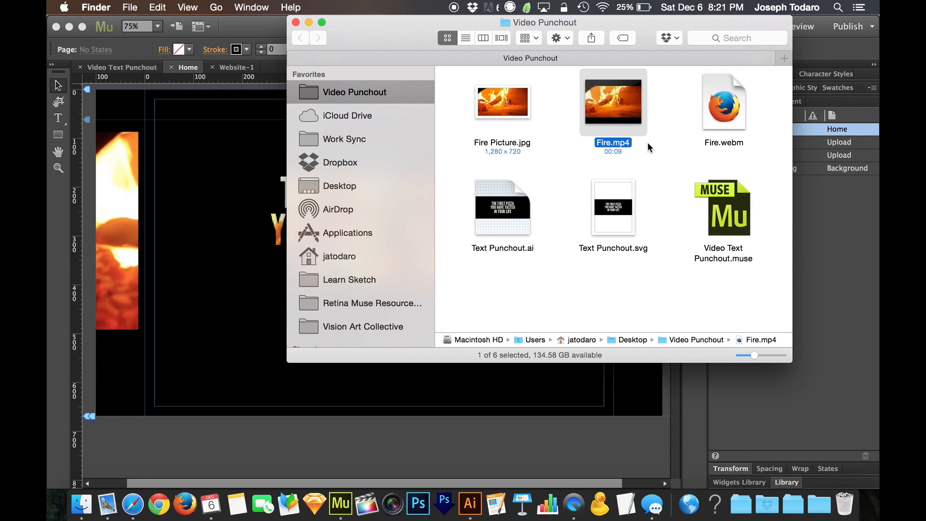
mouse_move(612, 129)
click(732, 119)
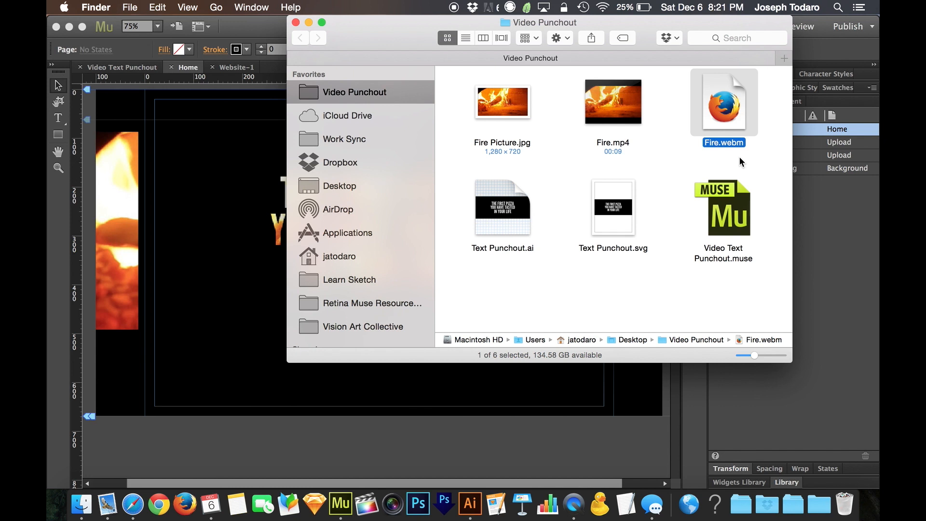
click(621, 122)
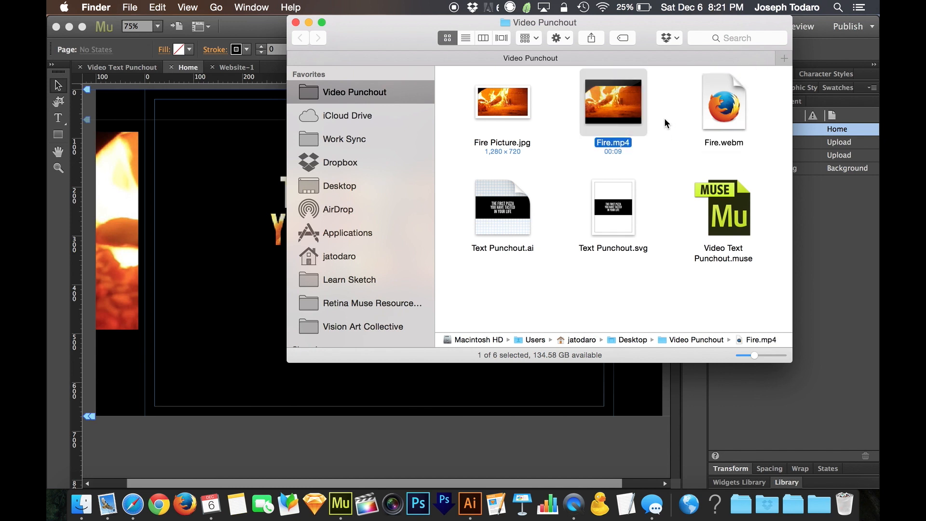
click(704, 122)
click(668, 147)
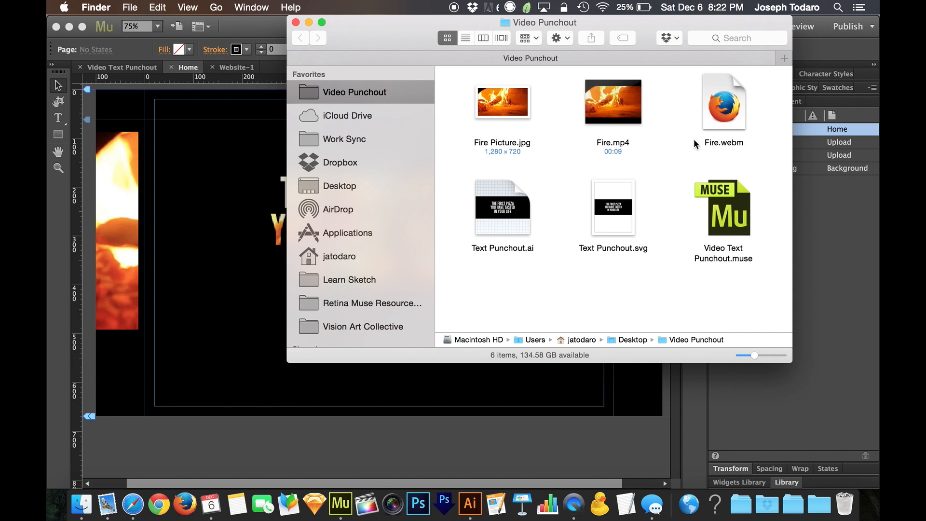
click(510, 215)
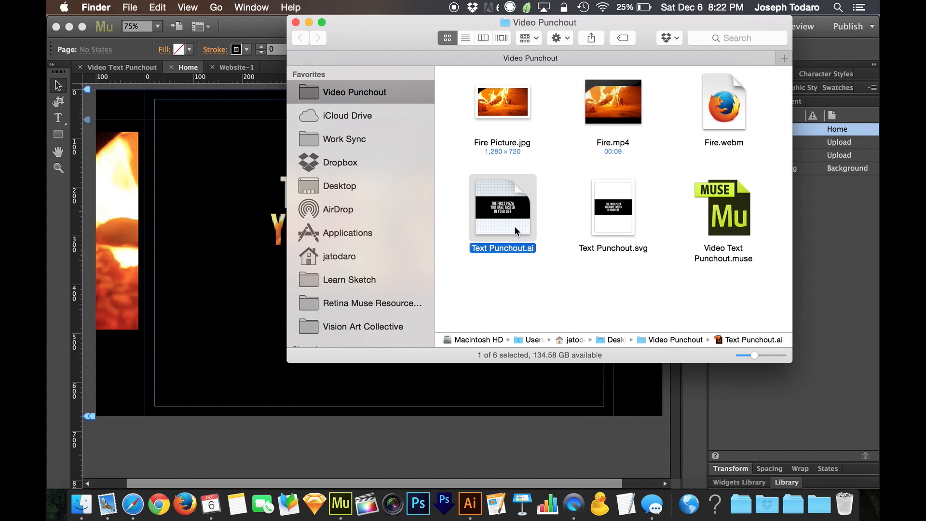
click(618, 224)
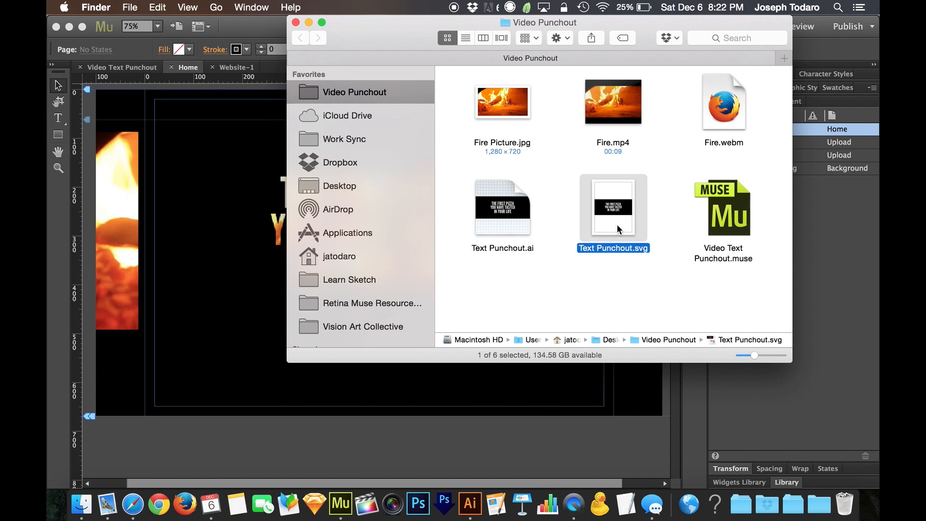
click(654, 284)
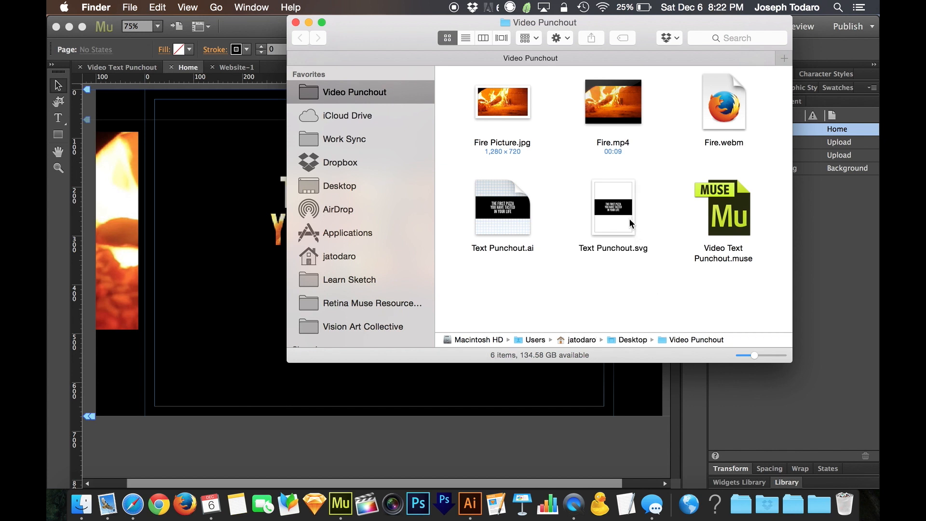
Step: Move Text Punchout.svg and Fire.webm from the Video Punchout folder to the Trash
click(630, 222)
key(super+BackSpace)
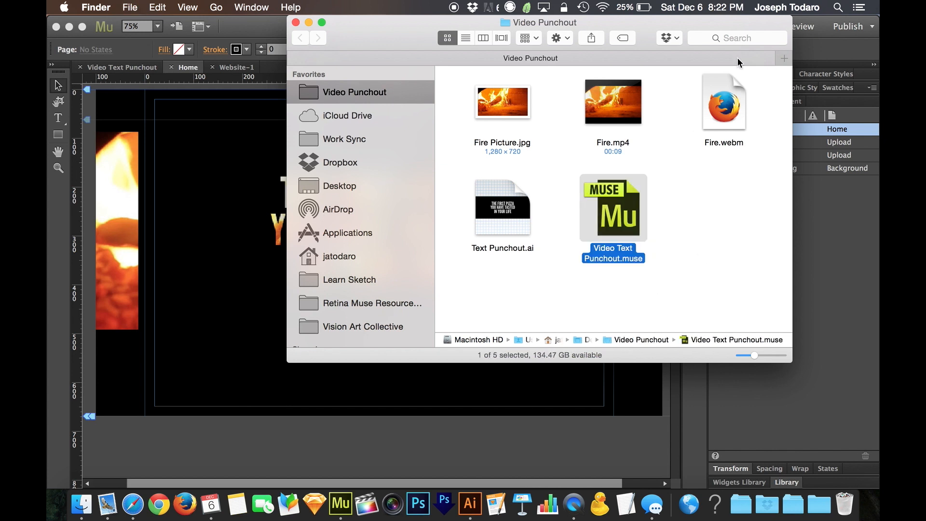
click(733, 142)
key(super+BackSpace)
Step: Open Text Punchout.ai in Illustrator and inspect the white headline text and the black rectangle behind it
click(734, 141)
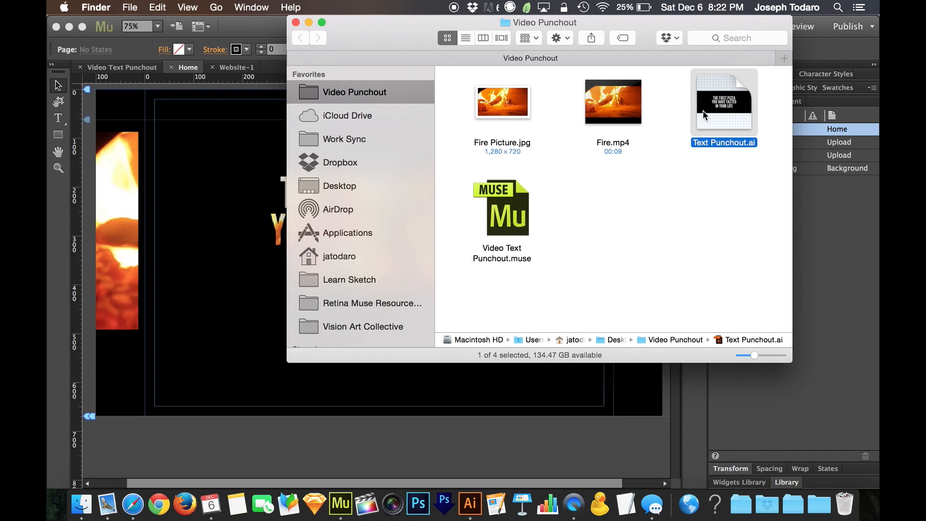
mouse_move(637, 128)
double_click(742, 109)
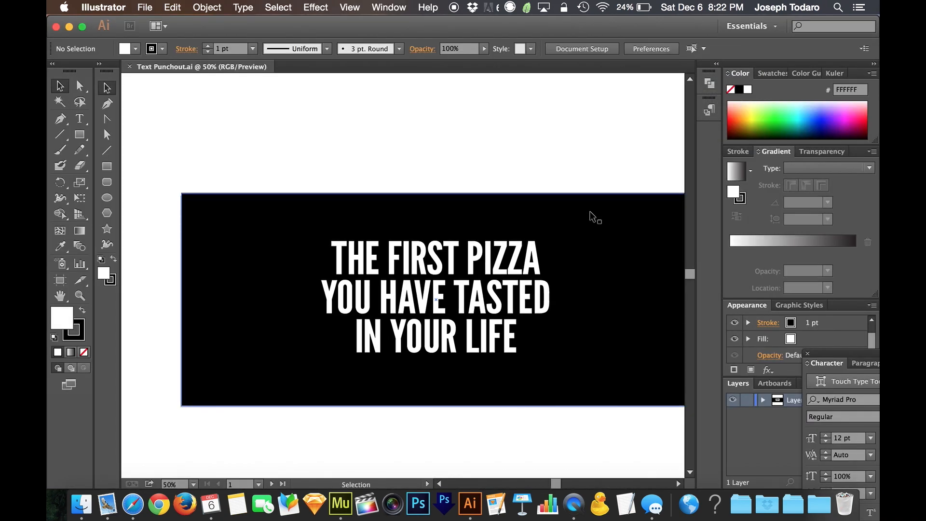
click(481, 309)
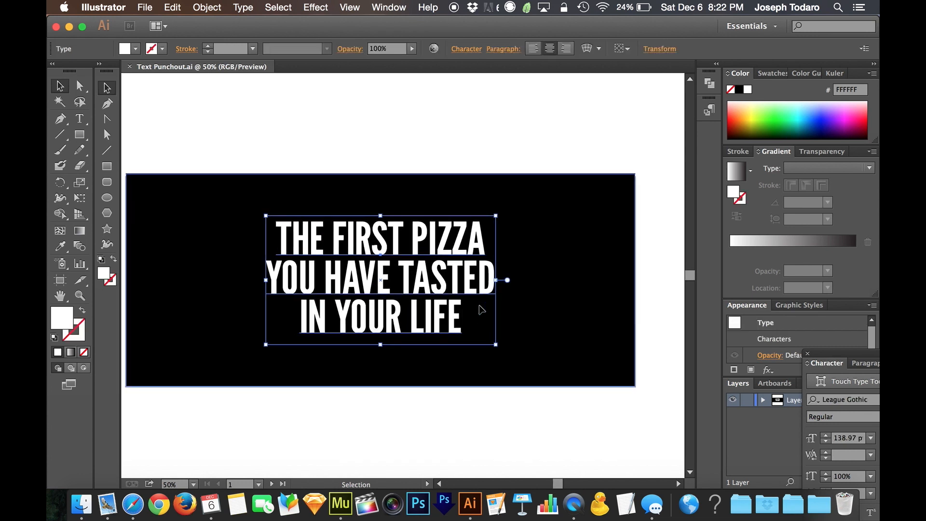
click(600, 236)
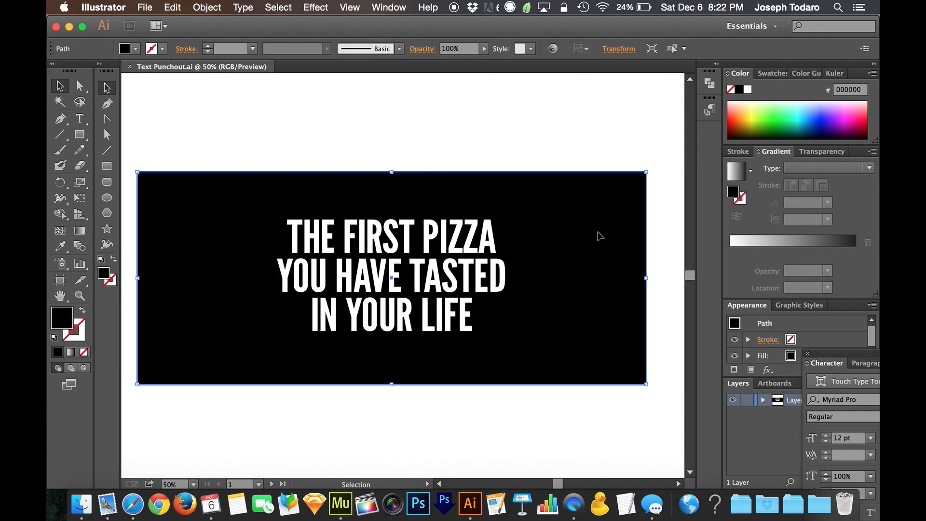
scroll(600, 236, left, 2)
scroll(600, 236, right, 1)
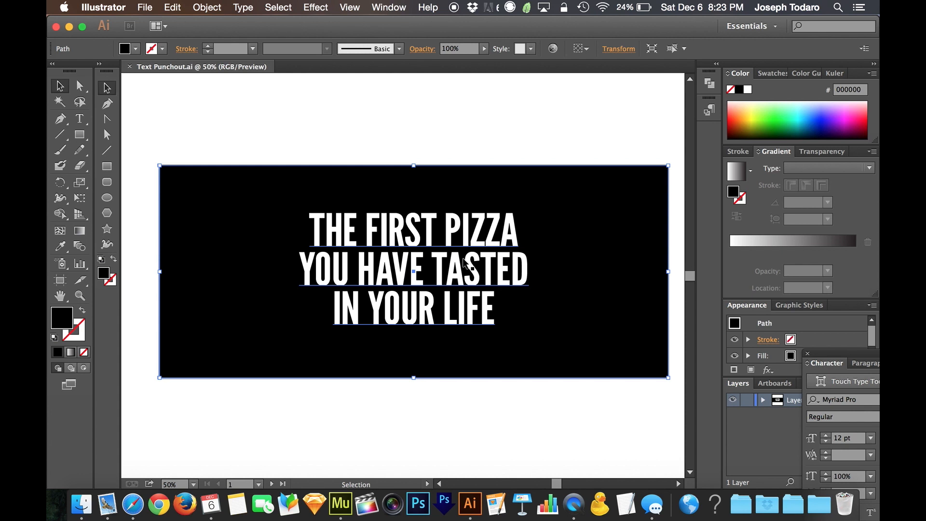
click(471, 407)
scroll(453, 279, right, 1)
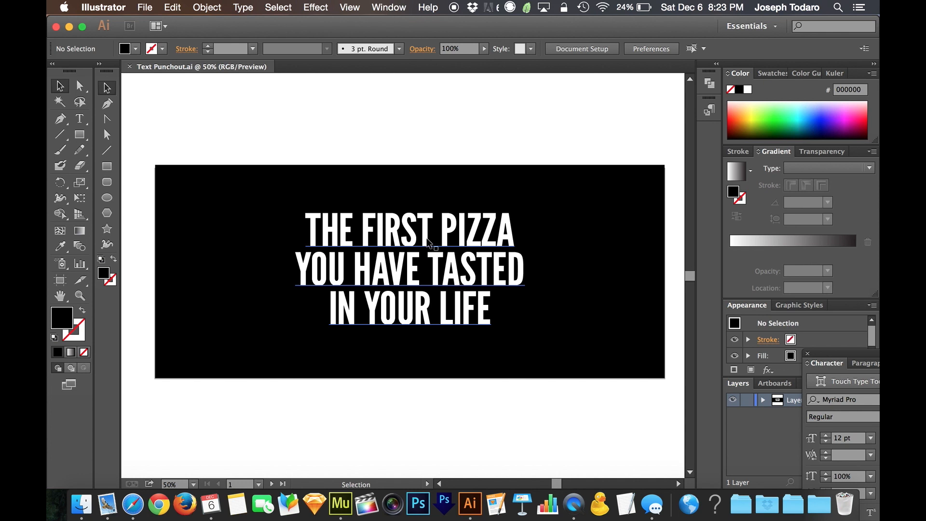
Step: Convert the white headline text on the black rectangle to outlines
click(419, 233)
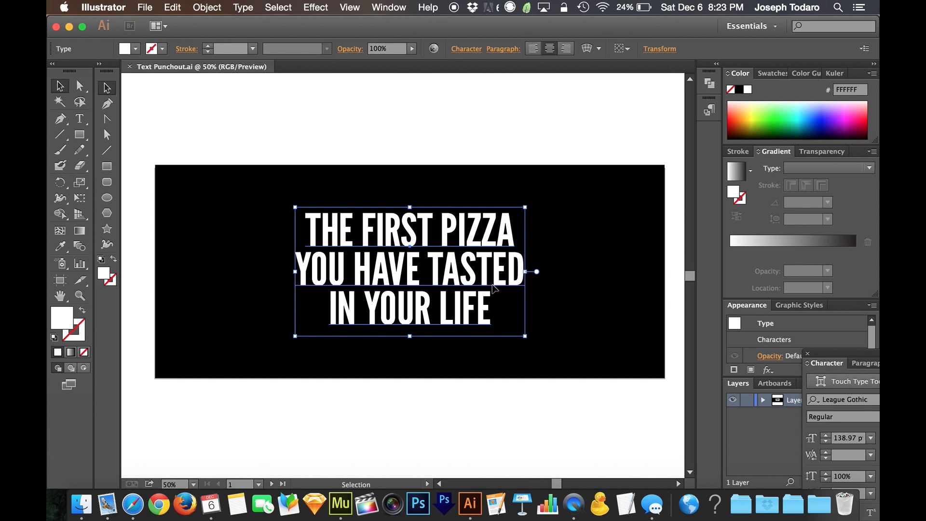
click(252, 5)
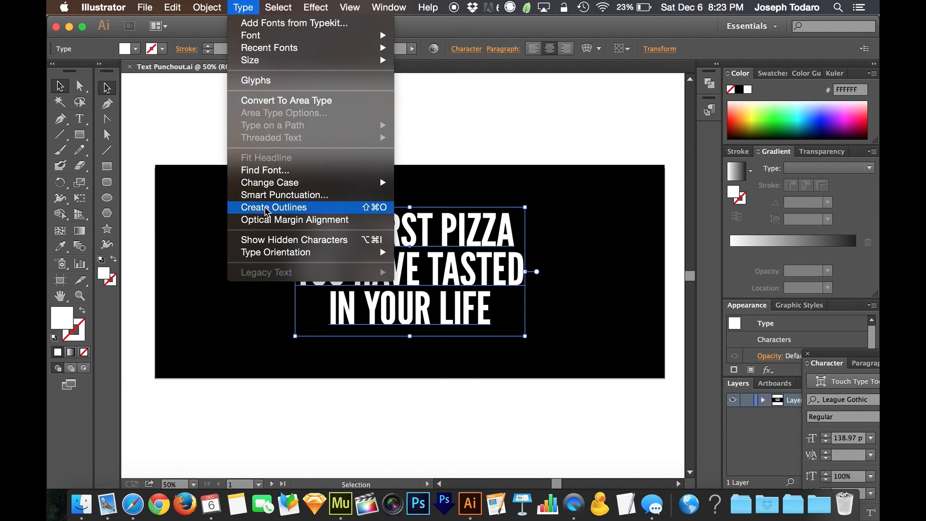
click(266, 207)
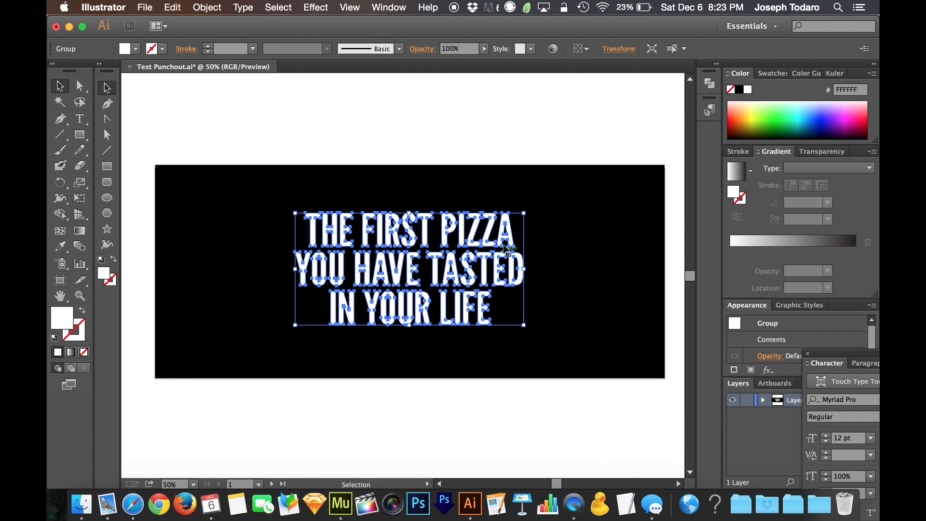
Step: Punch the outlined headline out of the black rectangle with the Pathfinder Minus Front operation, and deselect the artwork
shift+click(497, 304)
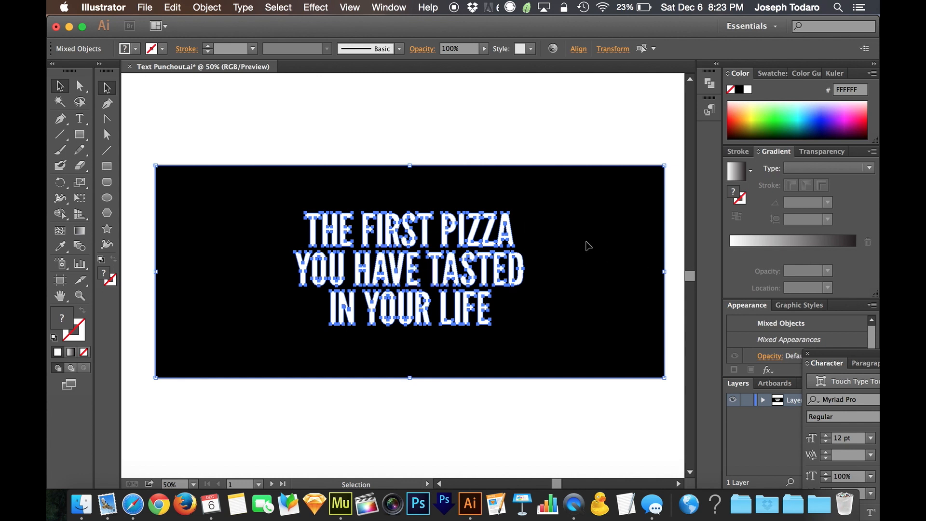
click(708, 85)
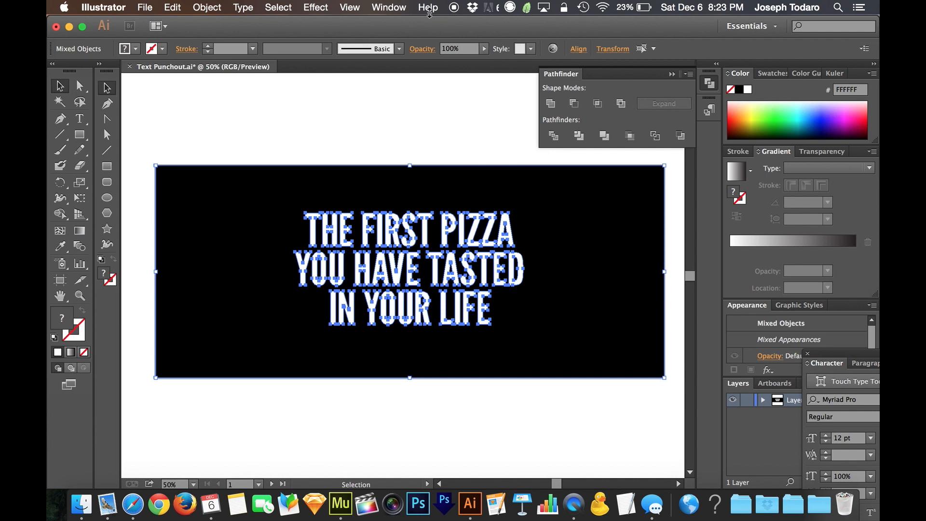
click(392, 7)
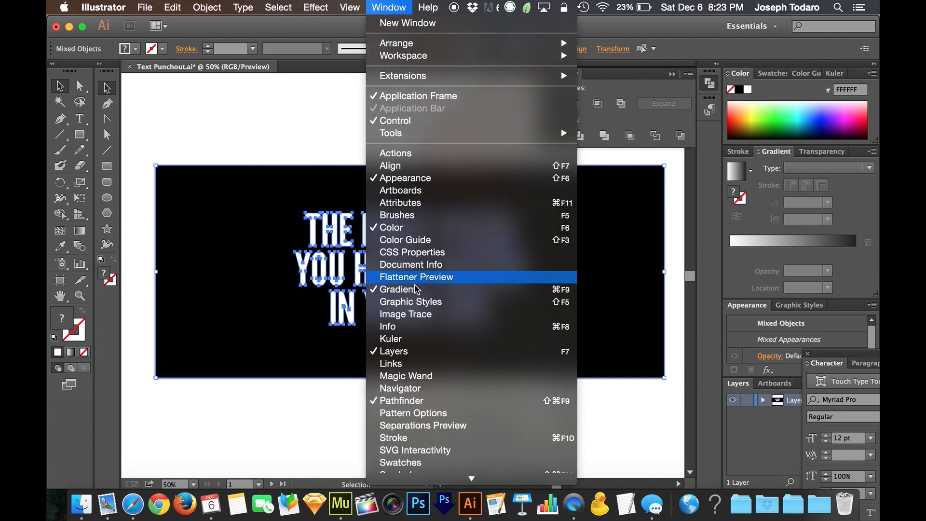
click(628, 81)
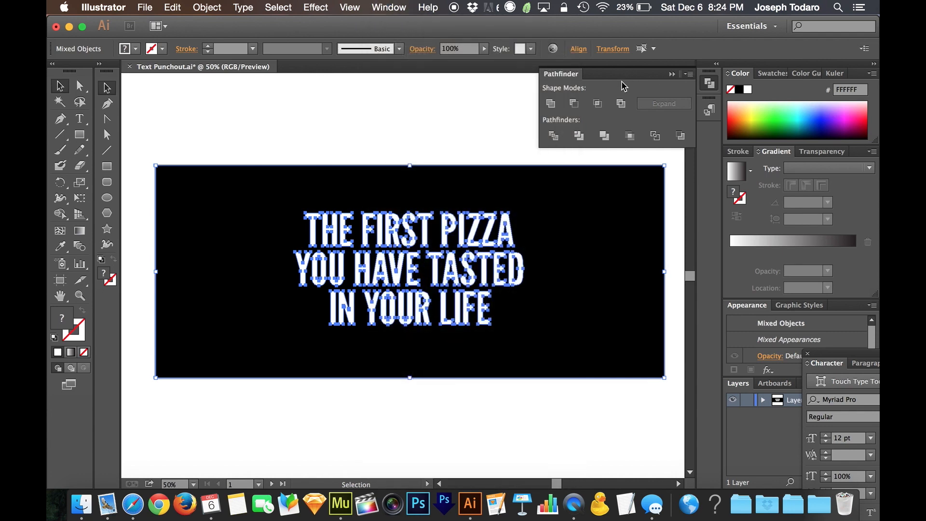
click(574, 104)
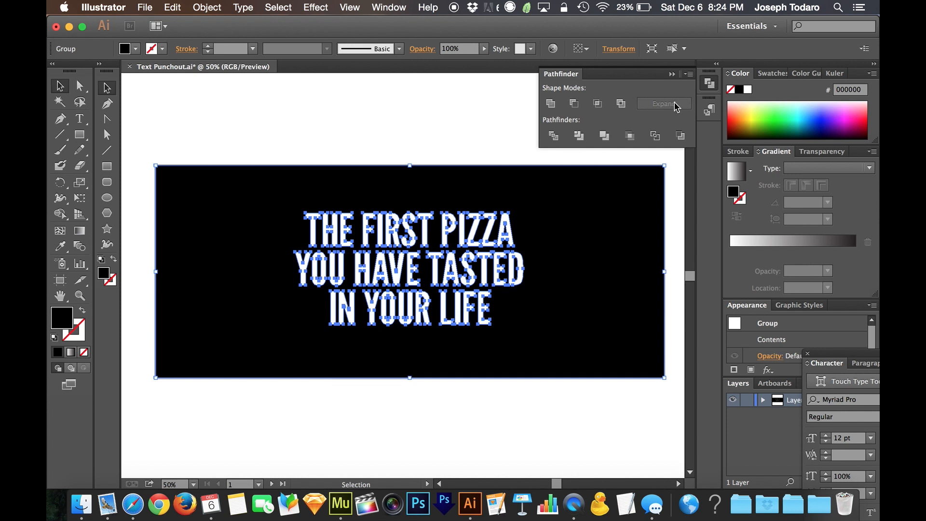
click(709, 83)
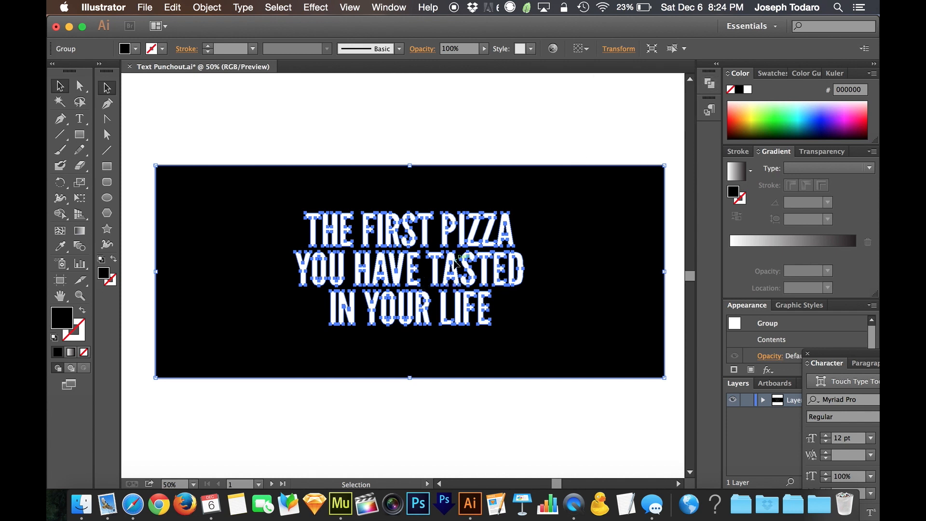
click(507, 139)
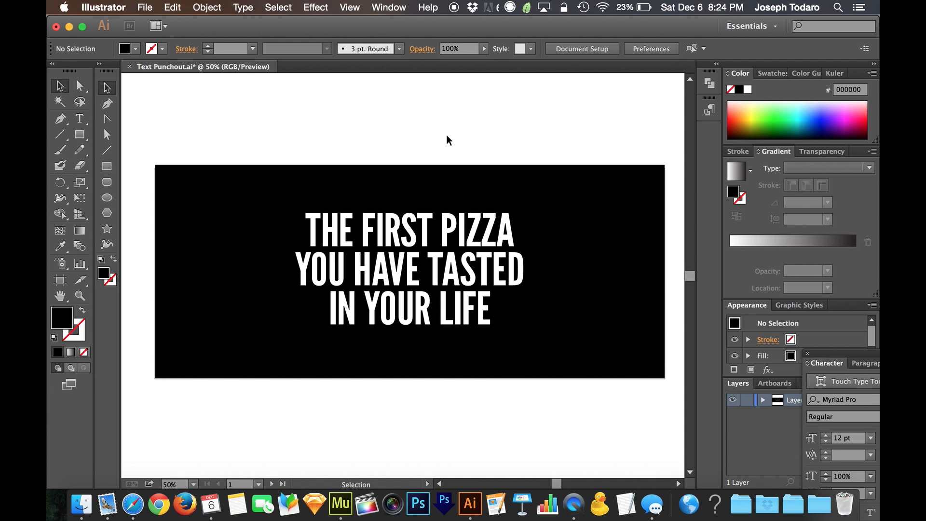
Step: Save the artwork in SVG format as Text Punchout.svg in the Video Punchout folder, accepting the SVG options
click(141, 9)
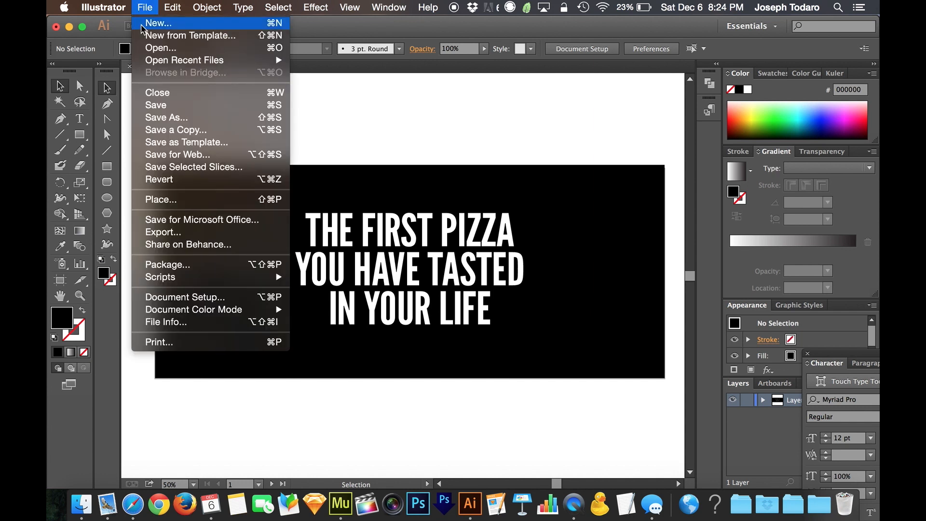
click(166, 117)
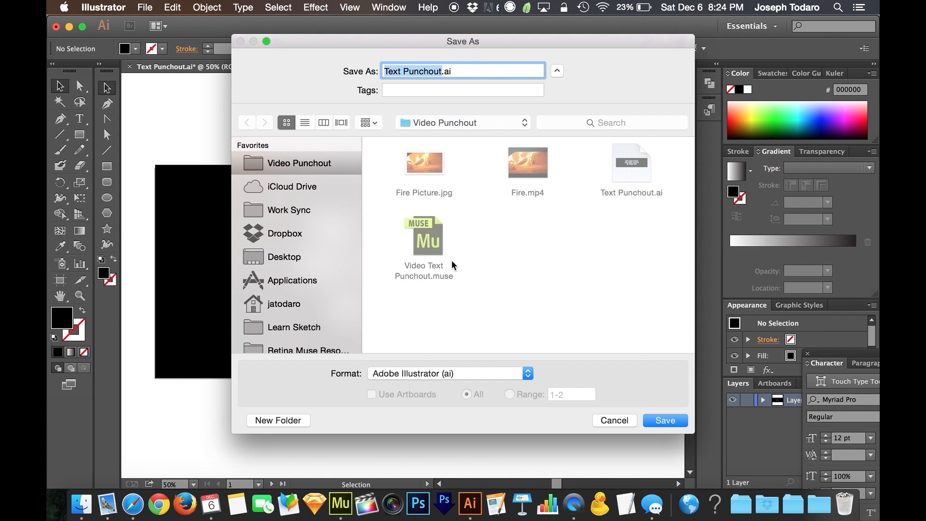
click(452, 374)
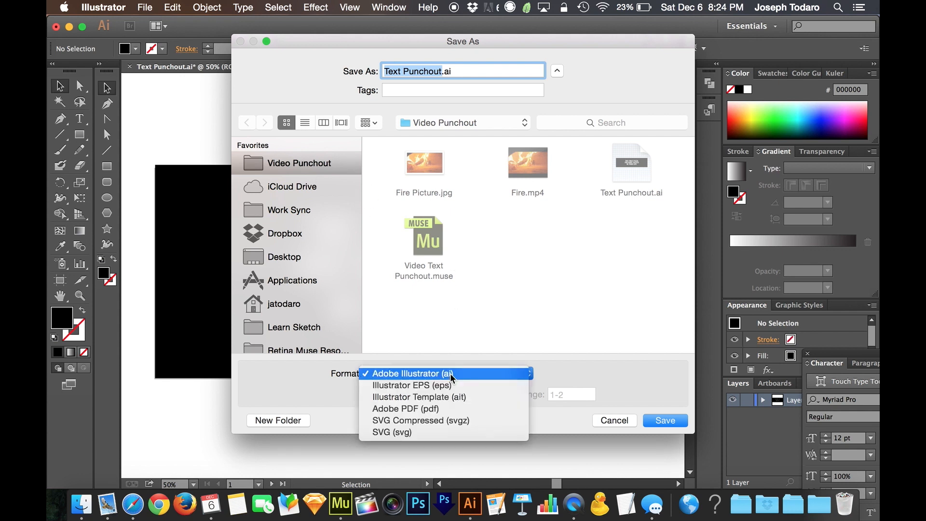
click(435, 431)
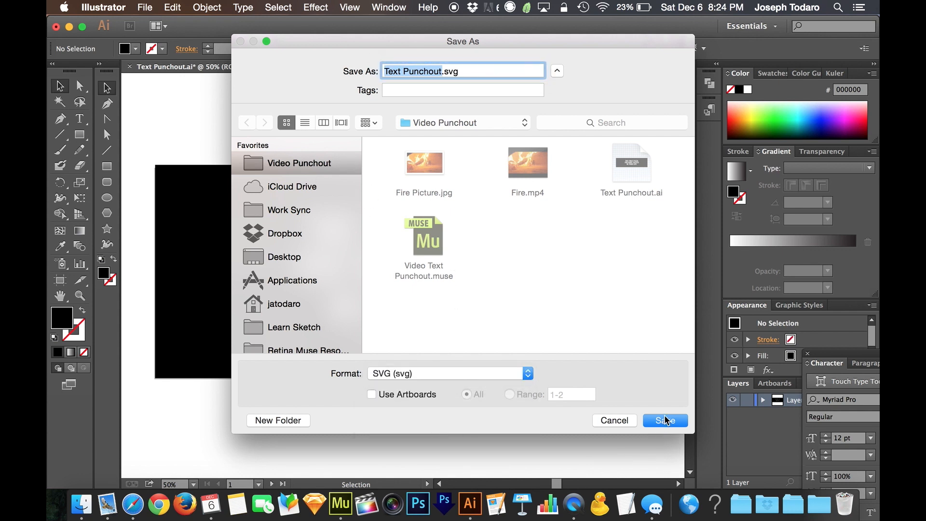
click(666, 421)
click(336, 334)
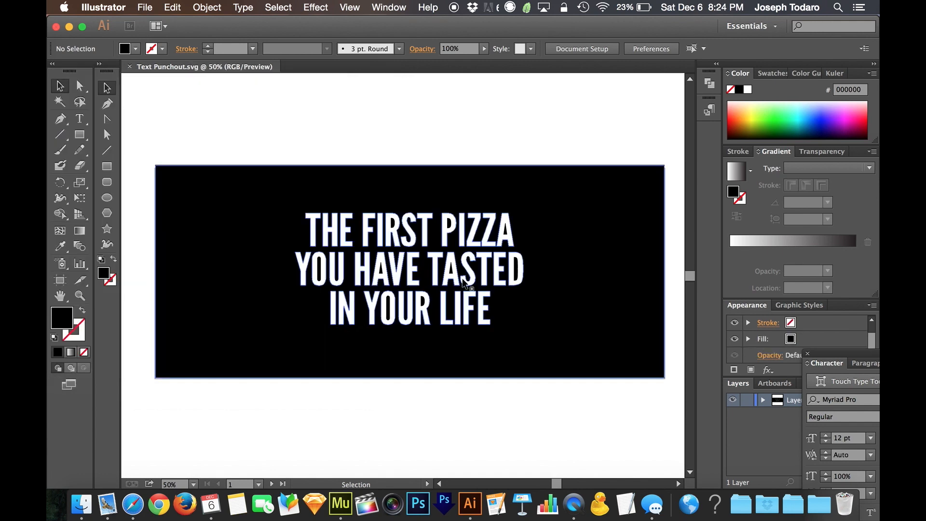
Step: Switch to the Video Punchout folder in Finder, check for Text Punchout.svg, and select Fire.mp4
key(ctrl+Up)
click(753, 197)
click(505, 223)
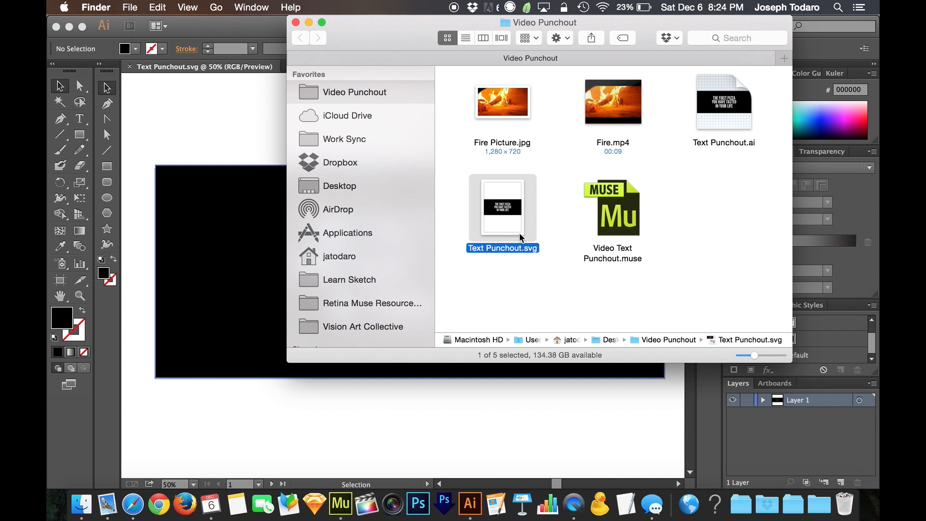
click(626, 135)
click(625, 130)
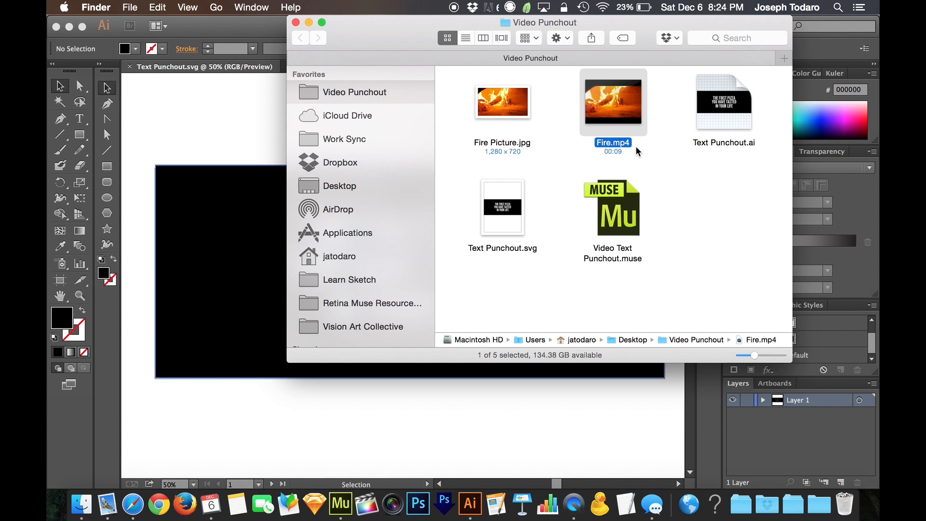
Step: Switch to the CloudConvert page in Safari and choose Fire.mp4 from the Video Punchout folder for conversion
click(697, 511)
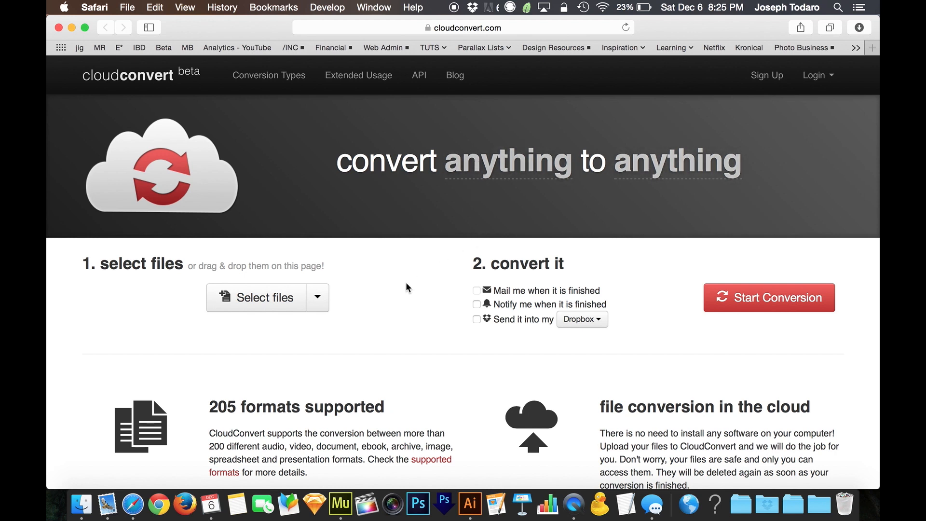
scroll(406, 284, down, 2)
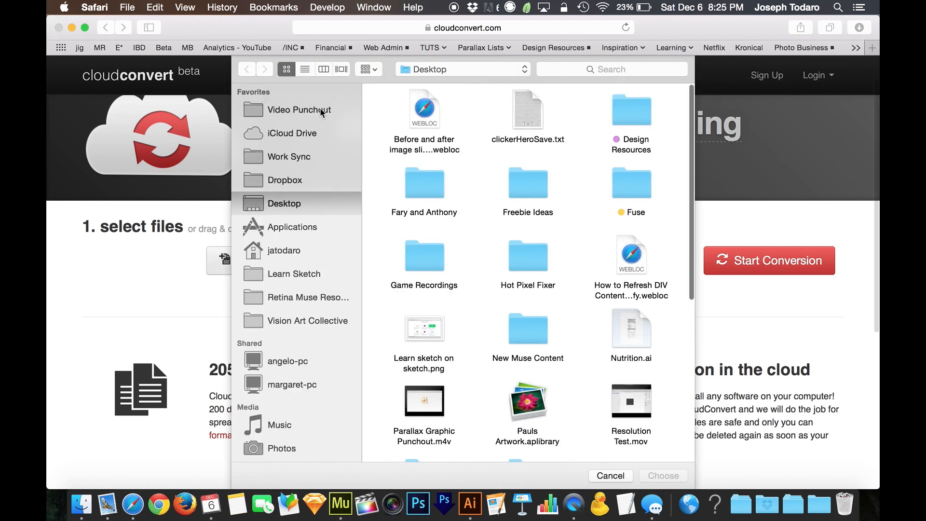
click(320, 109)
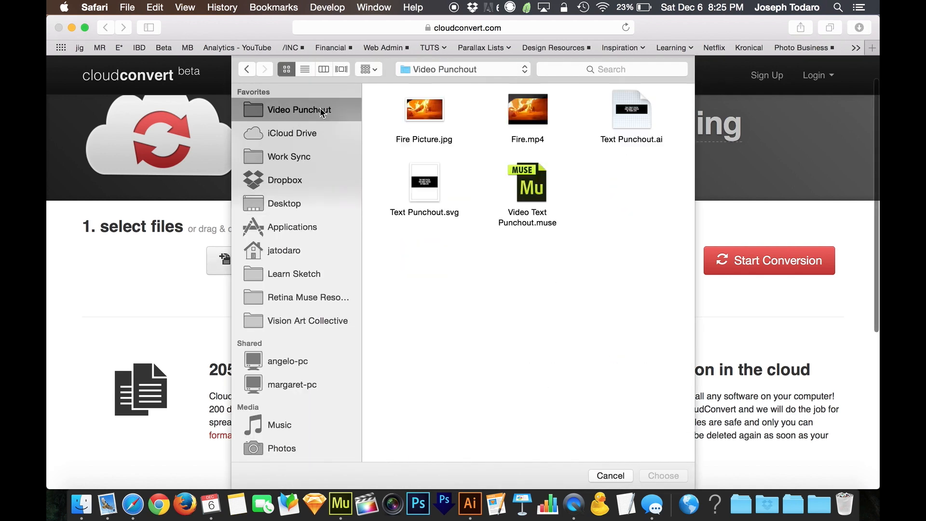
click(543, 129)
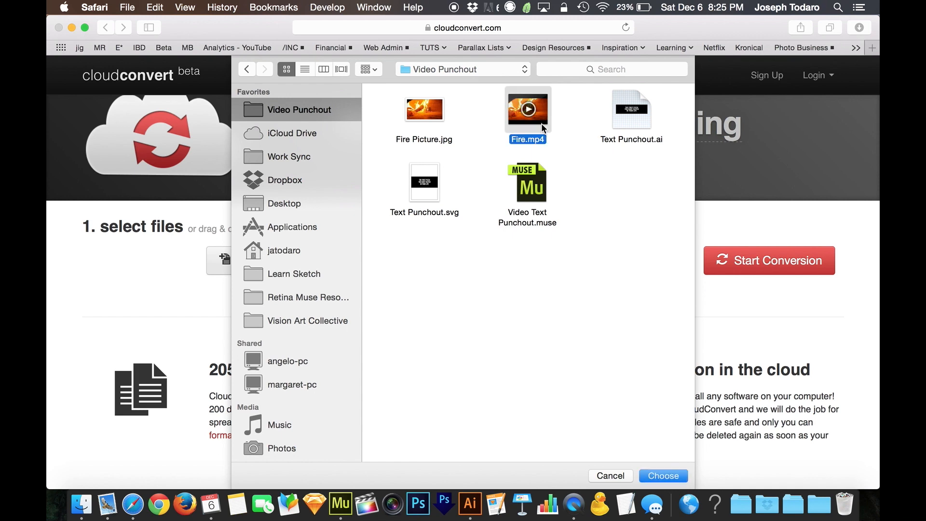
click(662, 476)
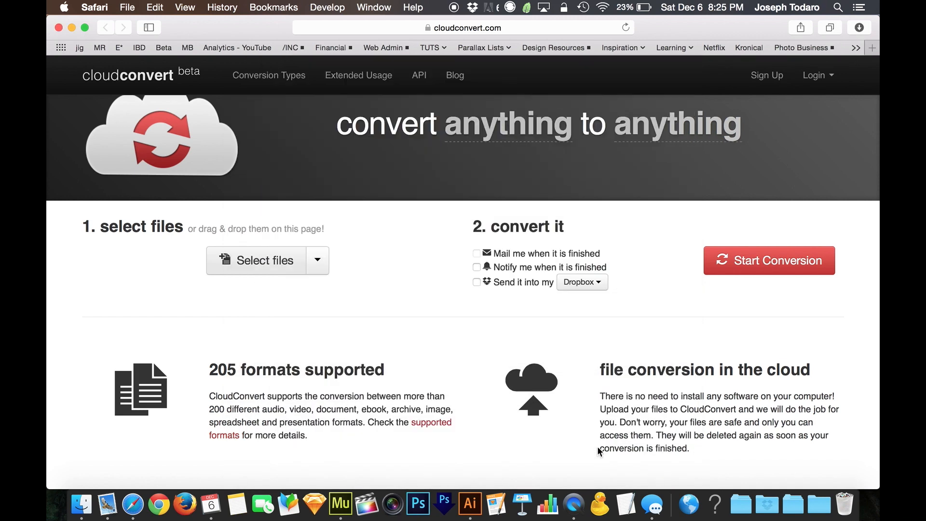
Step: Set the output format of Fire.mp4 to the webm video format and start the conversion
scroll(420, 330, down, 2)
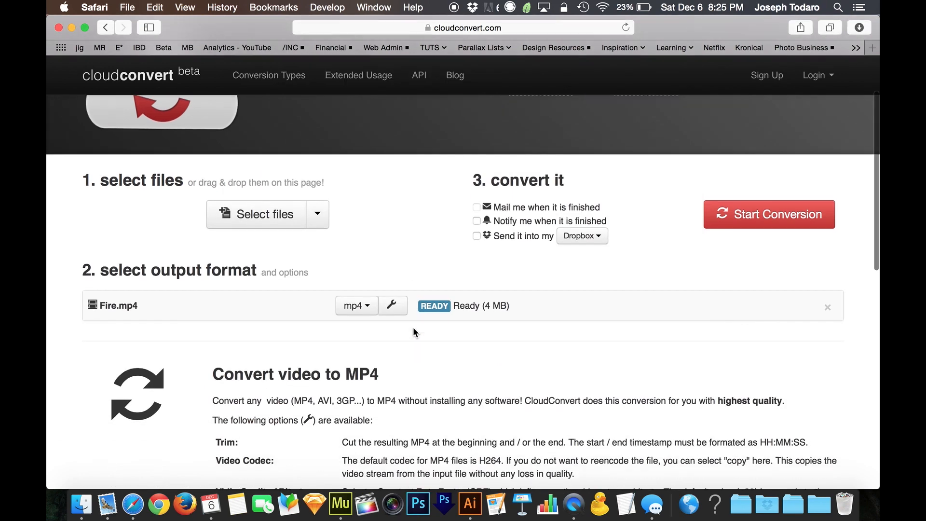
click(370, 309)
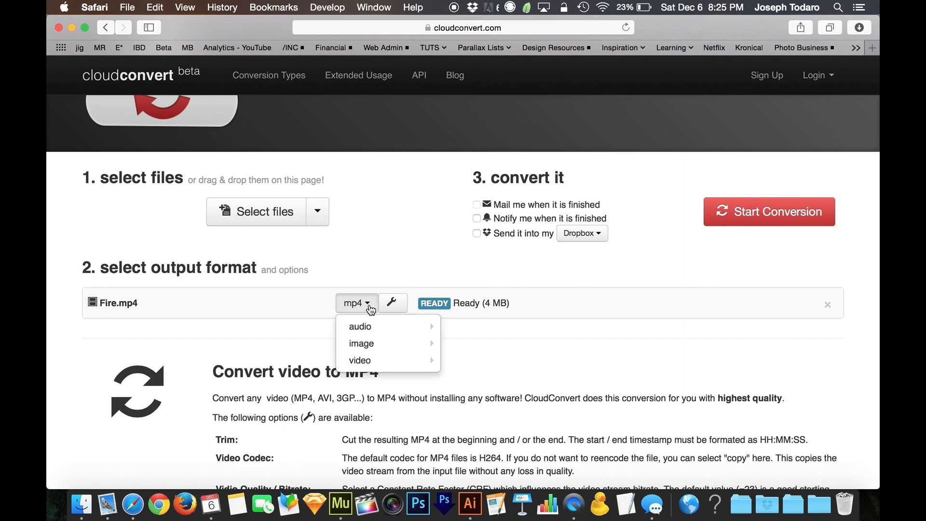
scroll(371, 357, down, 1)
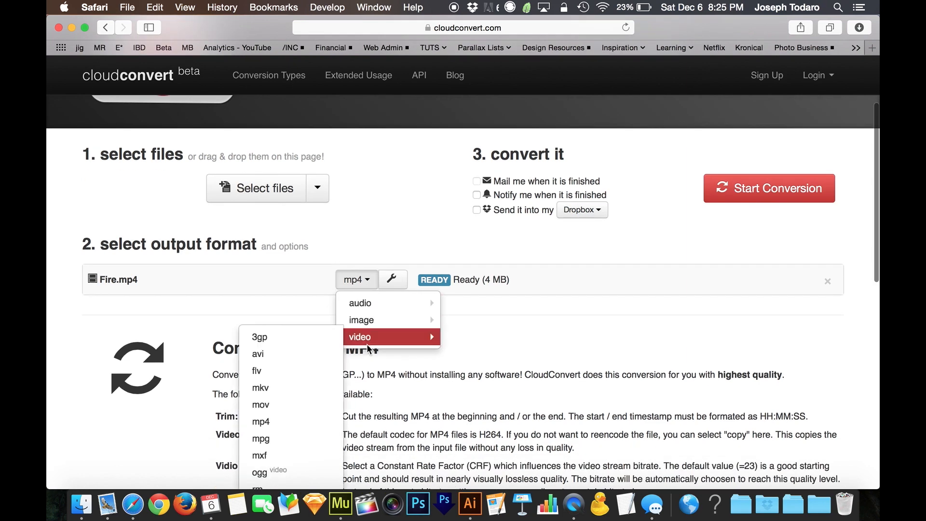
scroll(366, 345, down, 5)
mouse_move(398, 205)
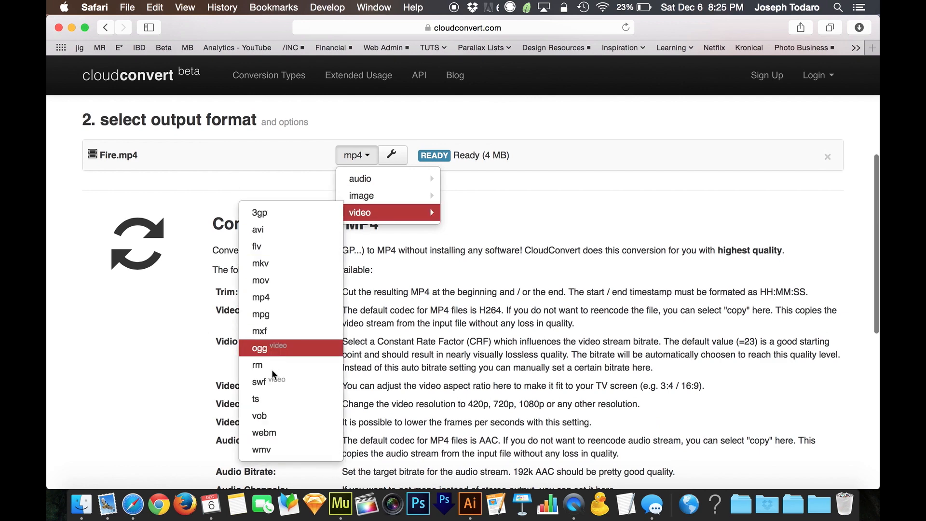
click(273, 437)
scroll(526, 257, up, 5)
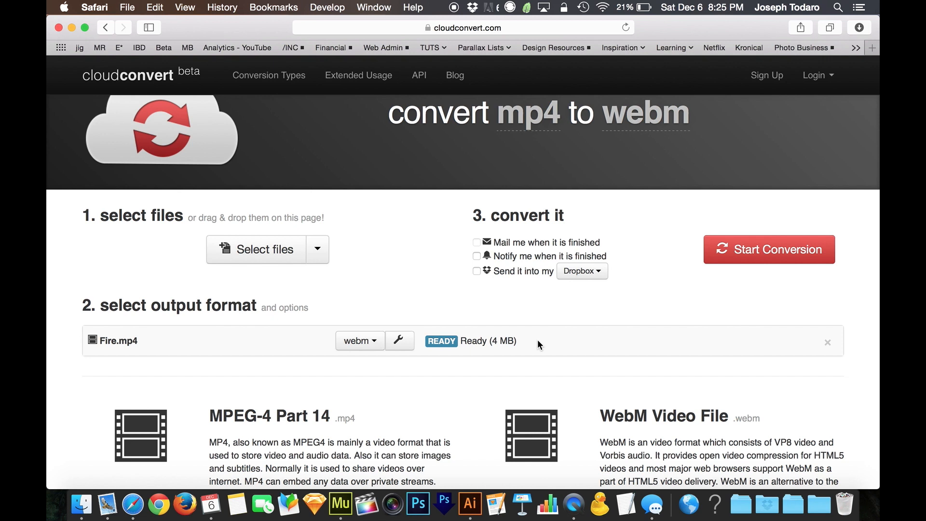
click(740, 249)
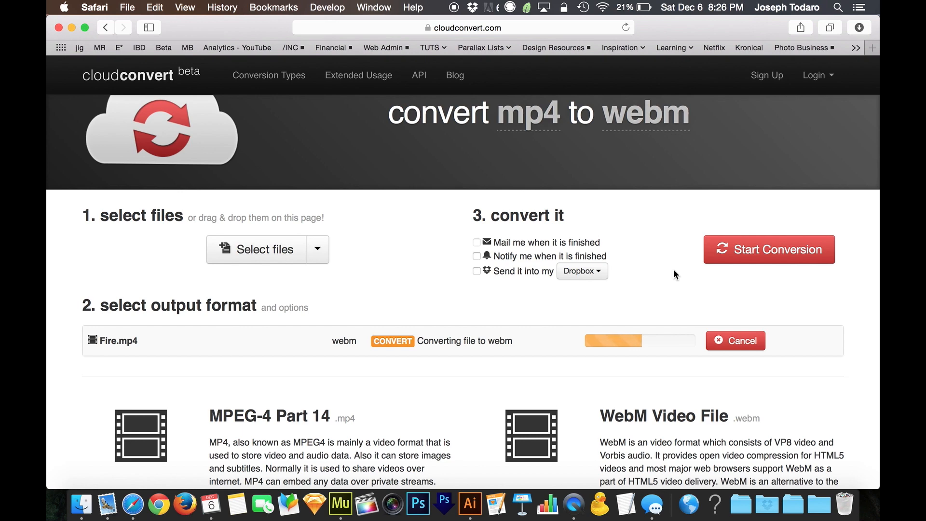
key(ctrl+Up)
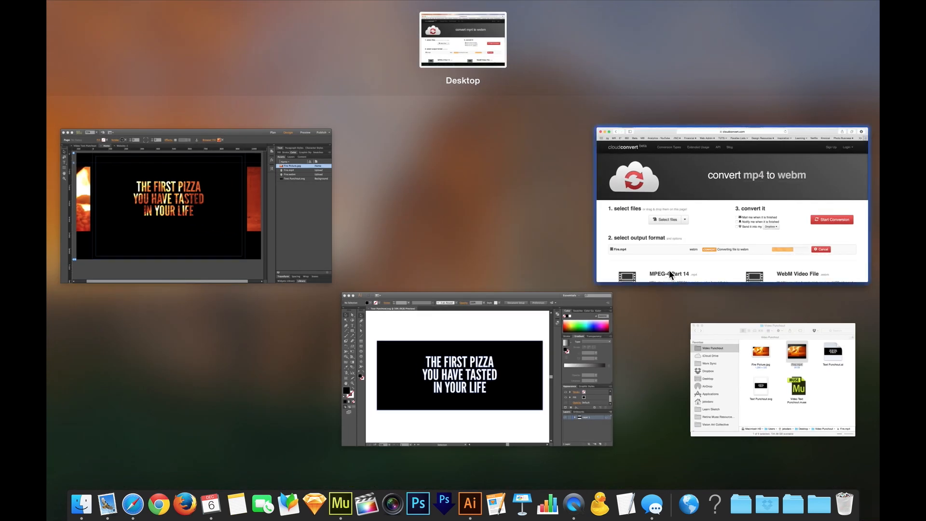
click(671, 270)
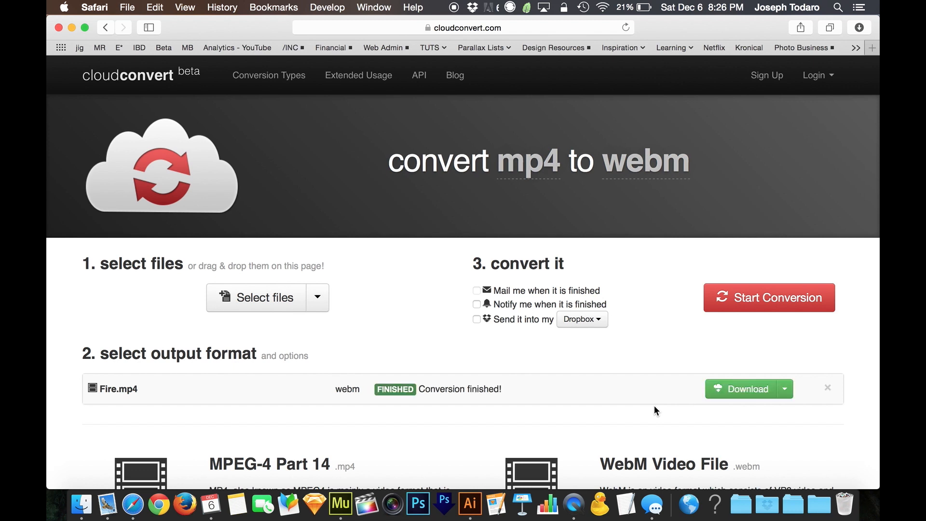
Step: Download the converted Fire.webm and move it from Downloads into the Video Punchout folder
click(729, 388)
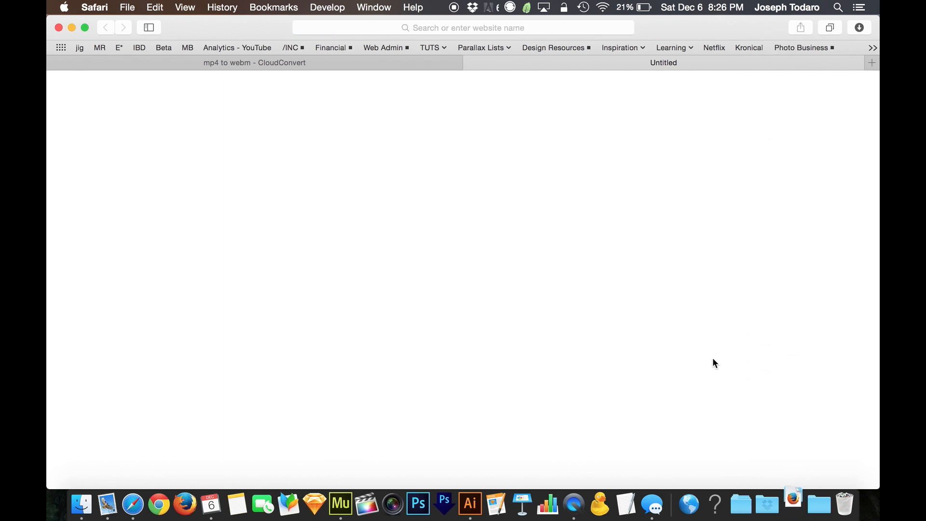
key(super+w)
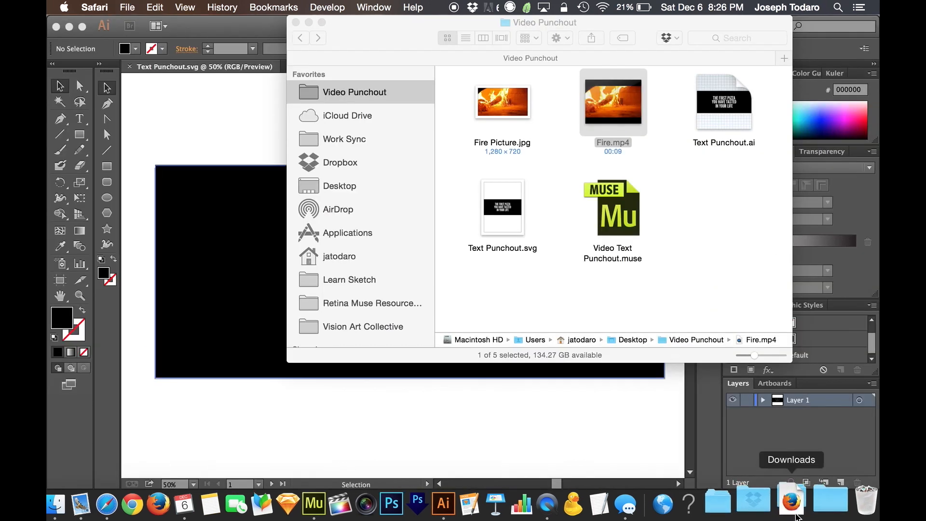
click(793, 504)
drag(795, 444, 694, 218)
click(664, 165)
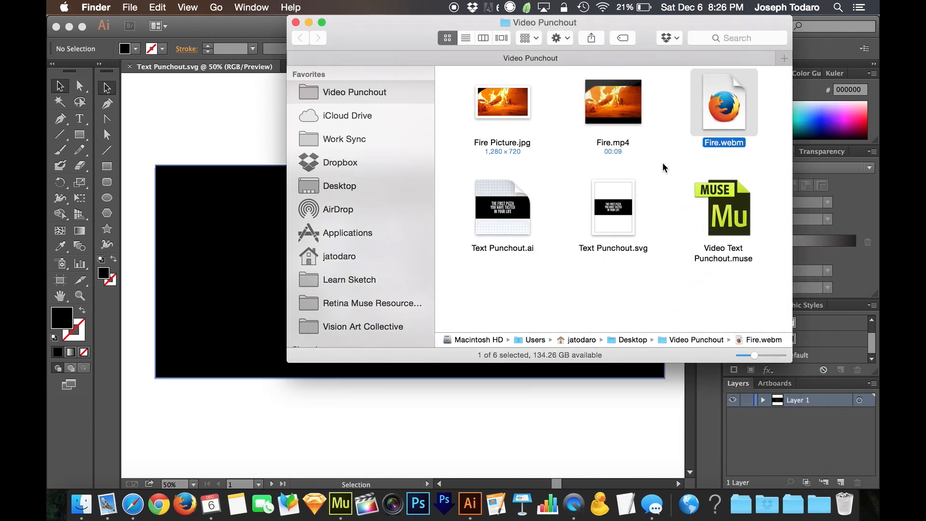
click(664, 167)
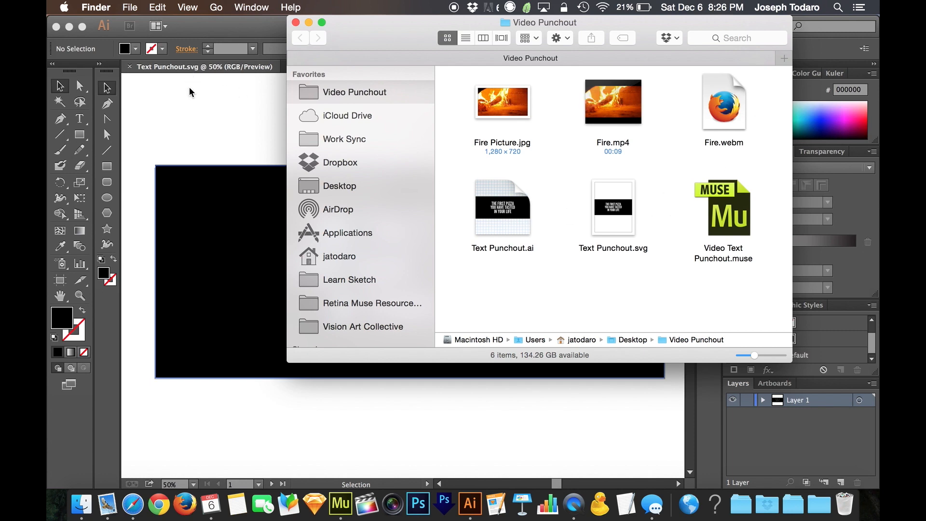
Step: Switch to Adobe Muse and open the A-Master page of Website-1 for editing
key(ctrl+Up)
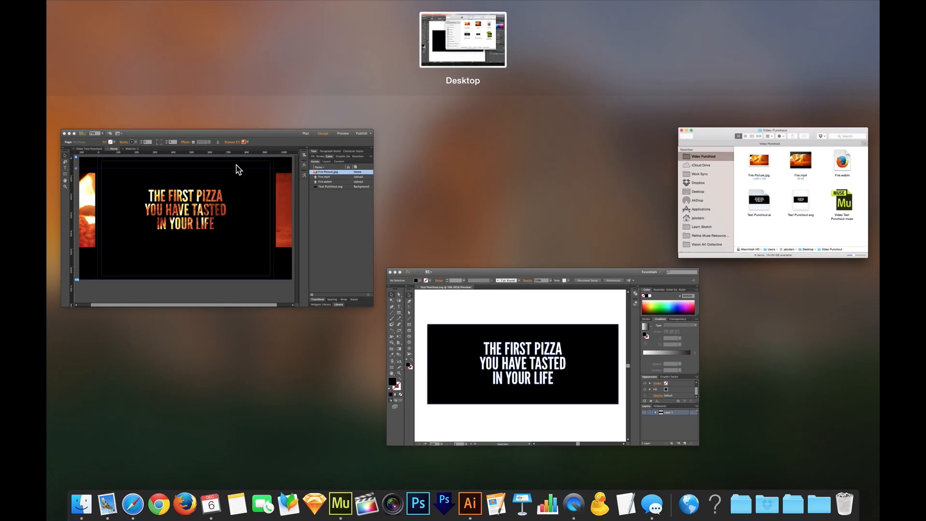
click(201, 256)
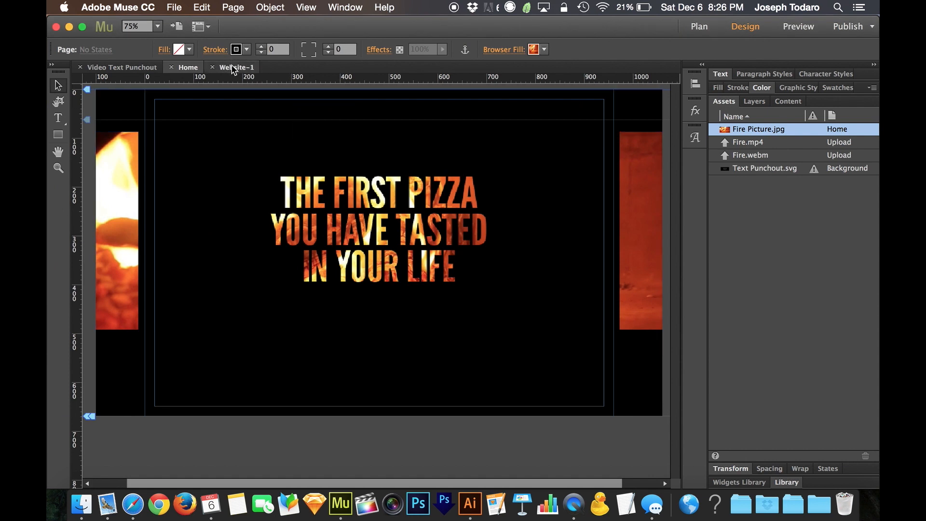
click(233, 68)
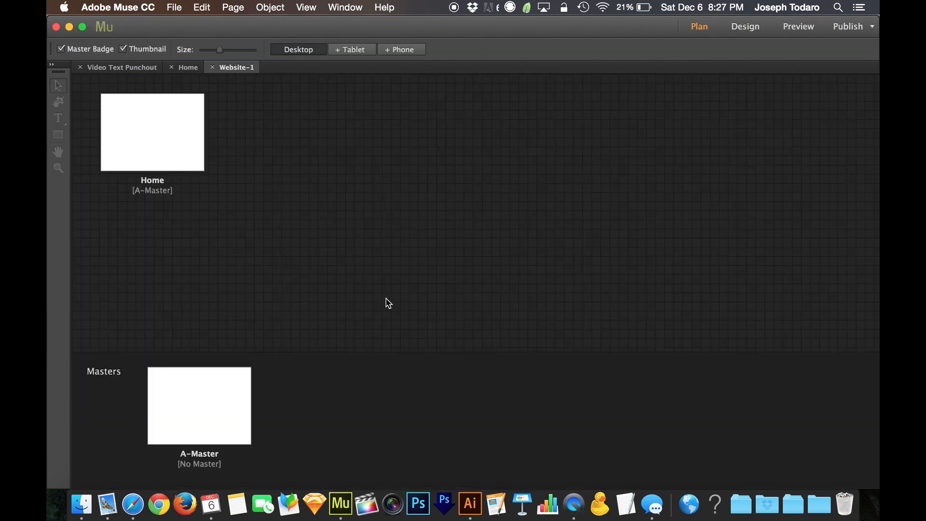
double_click(186, 403)
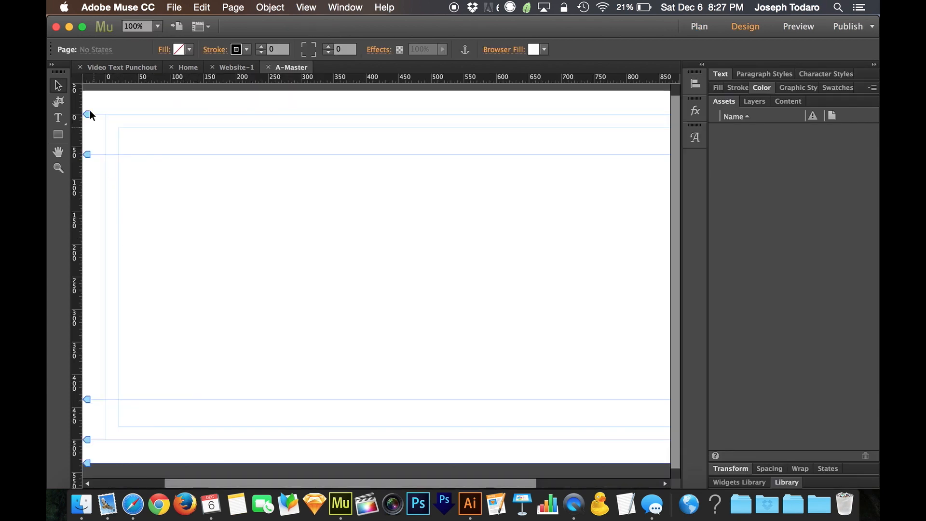
Step: Move the A-Master's top-of-page and header guides to the browser top, and align the footer and browser-bottom guides with the page bottom
drag(88, 117, 84, 87)
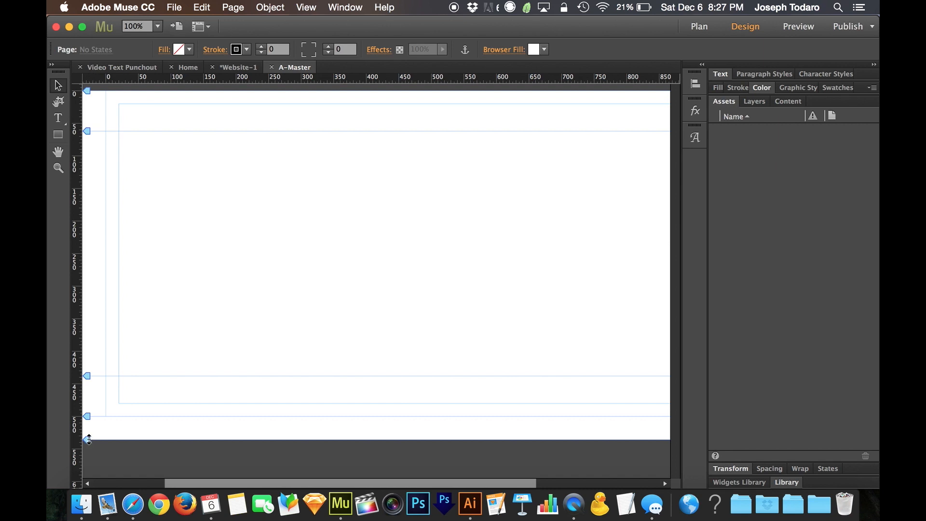
drag(87, 438, 89, 408)
drag(87, 376, 91, 418)
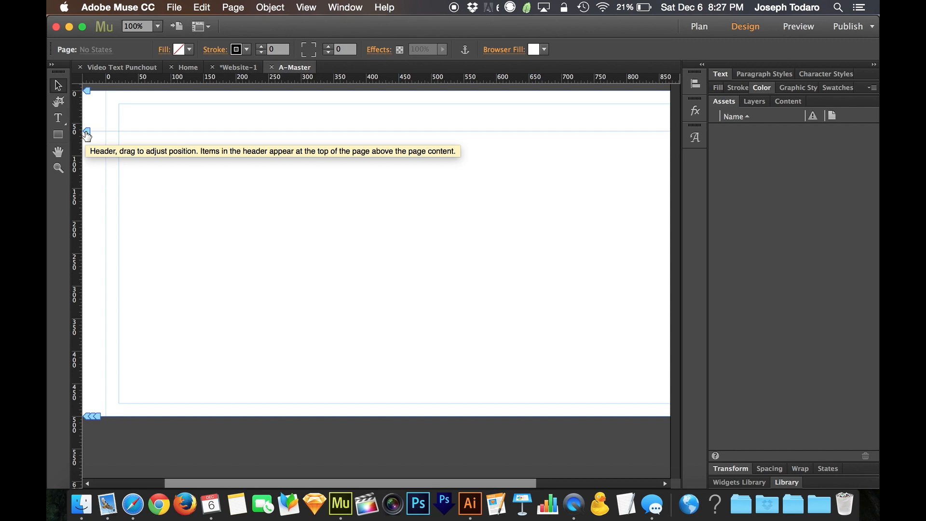
drag(87, 136, 88, 91)
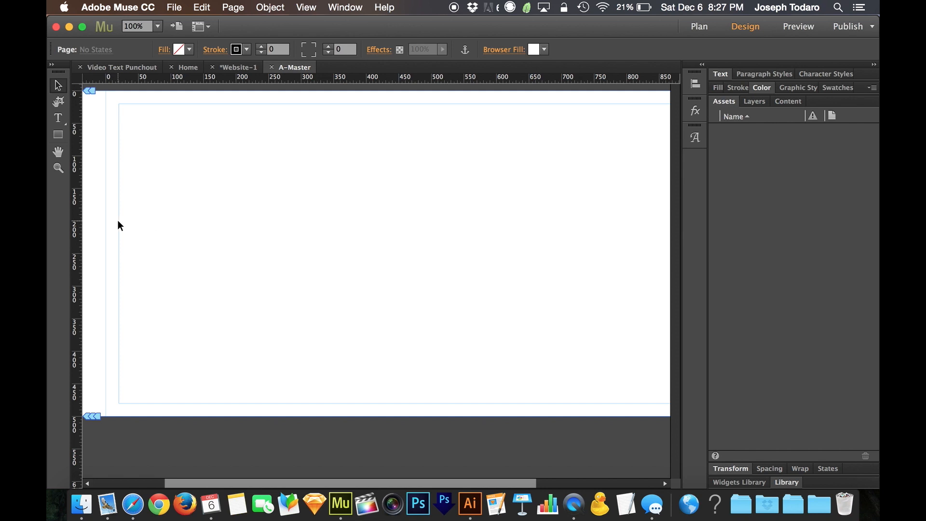
Step: Open the Home page of Website-1 and add Fire Picture.jpg from the Video Punchout folder as its browser fill image
click(239, 67)
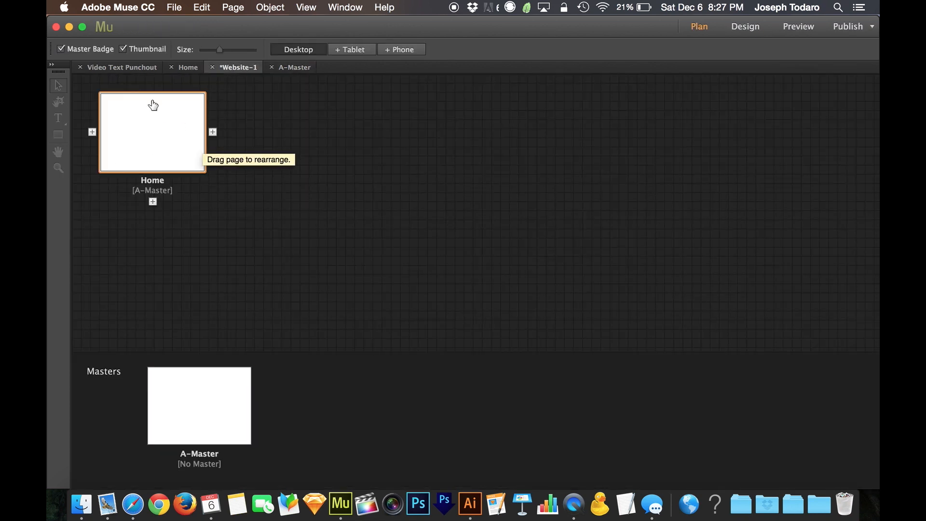
double_click(165, 150)
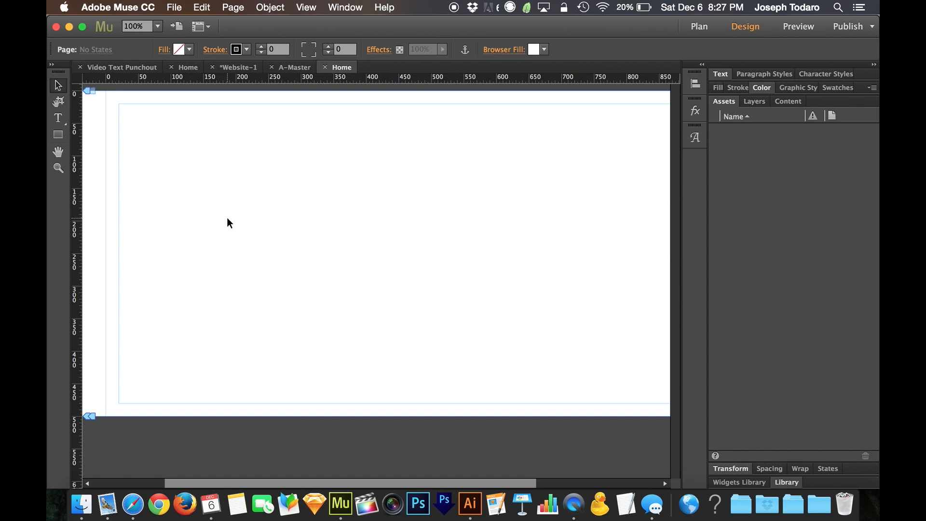
key(super+minus)
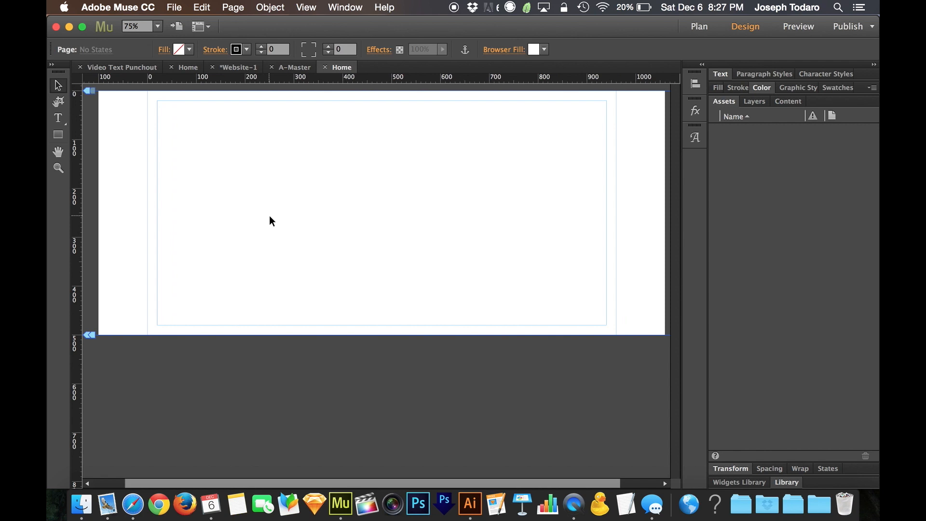
click(512, 50)
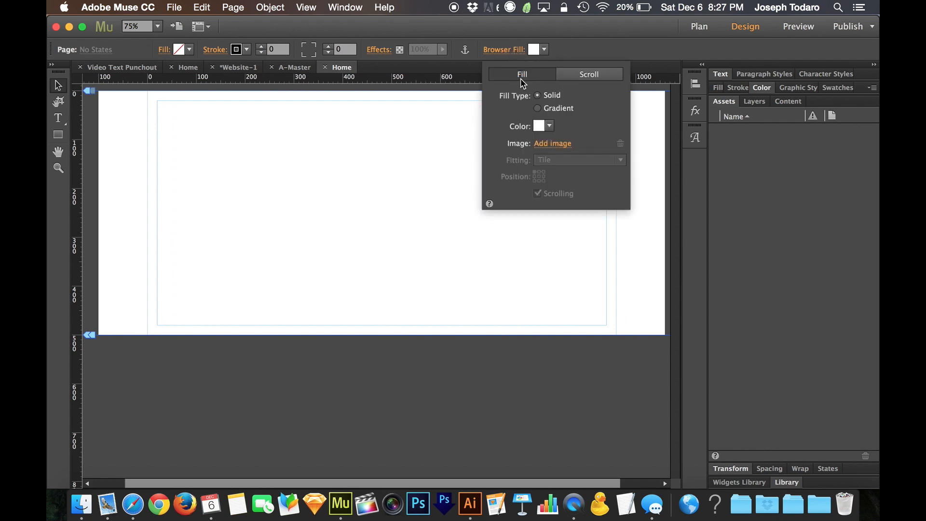
click(557, 144)
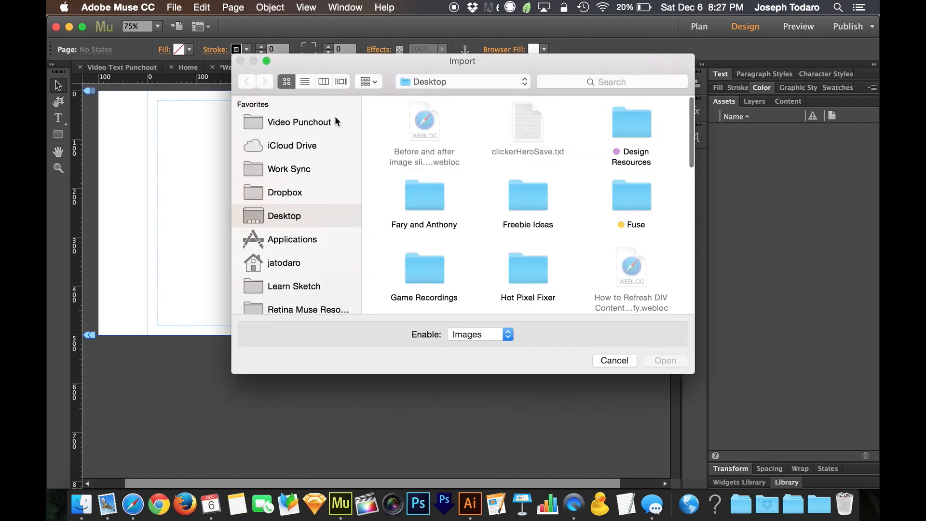
click(320, 121)
click(427, 123)
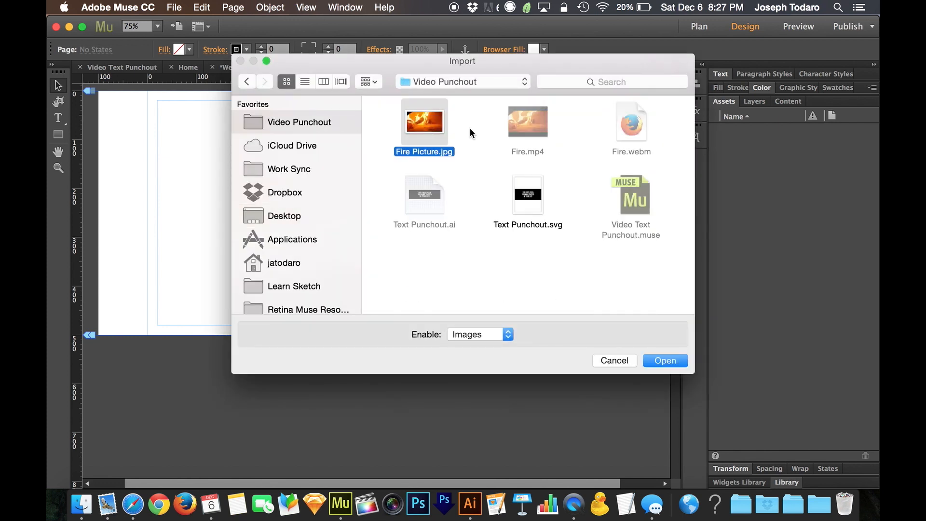
click(665, 361)
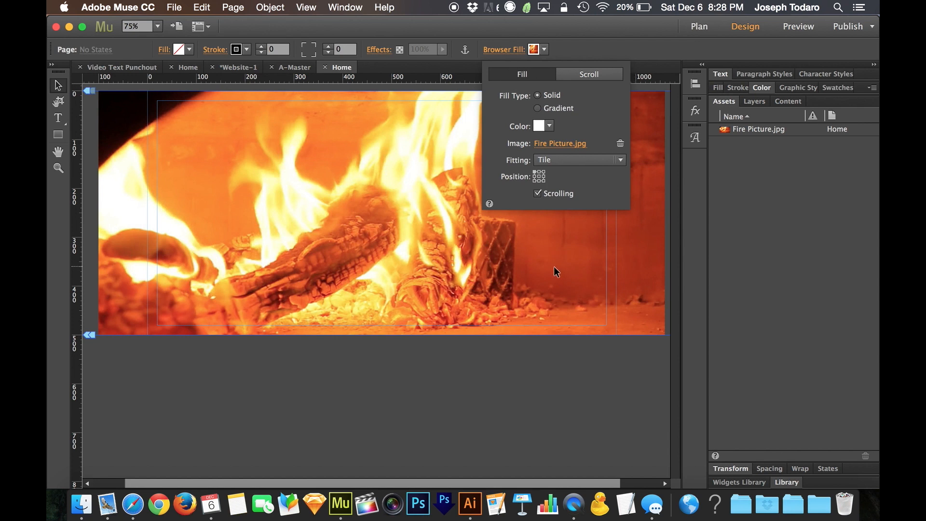
Step: Centre the browser fill image and set its fitting to Scale To Fill
click(541, 178)
click(595, 161)
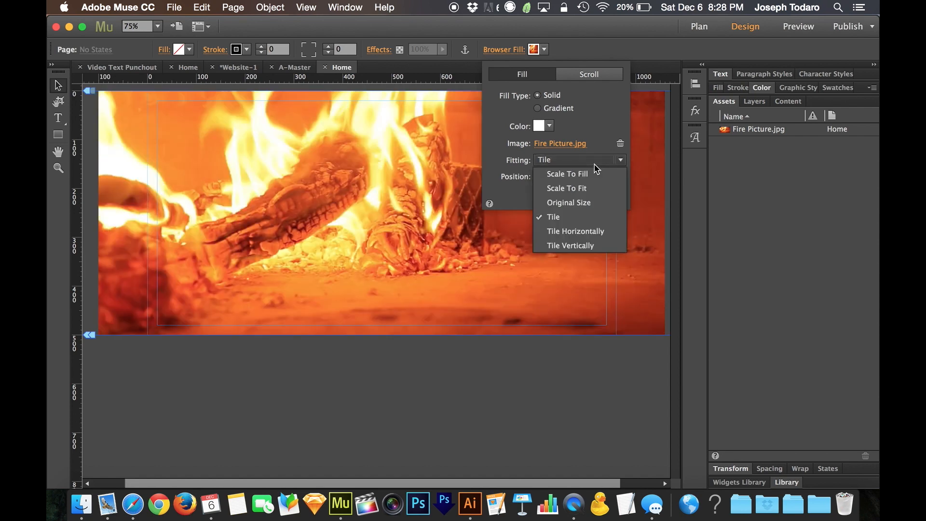
click(589, 175)
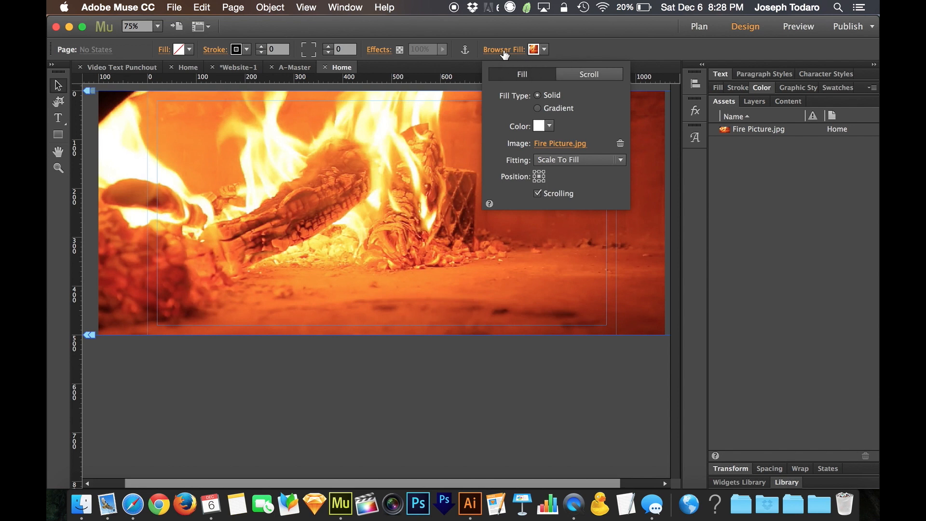
Step: Set the browser fill colour to orange DE5A1D by sampling it from the fire picture
click(550, 126)
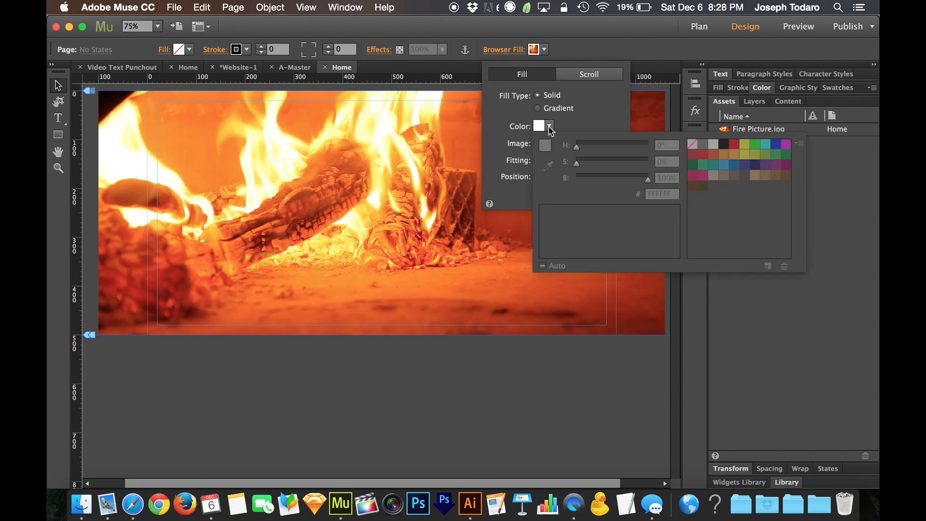
click(548, 166)
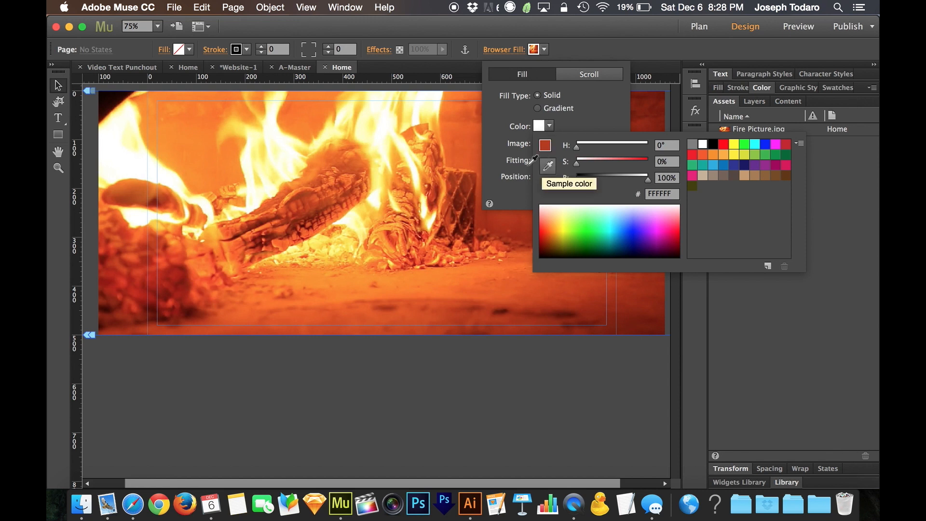
click(465, 157)
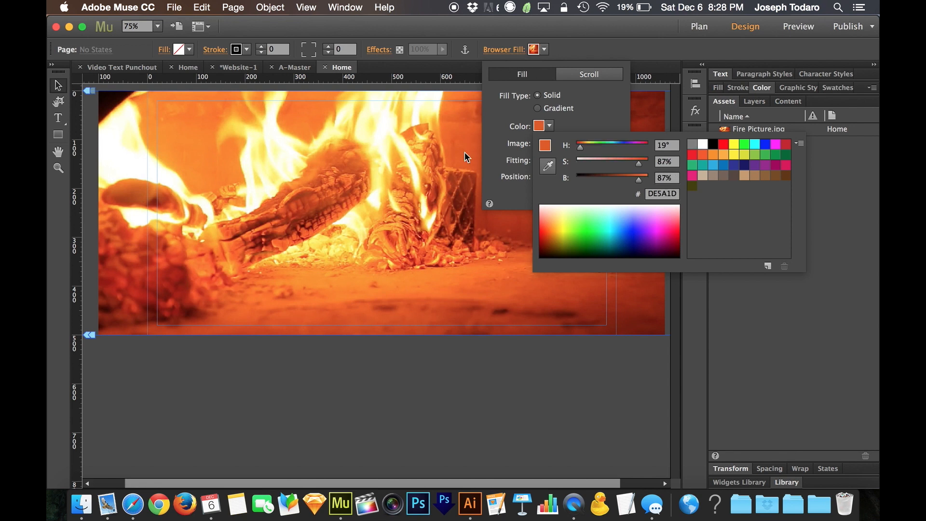
click(522, 50)
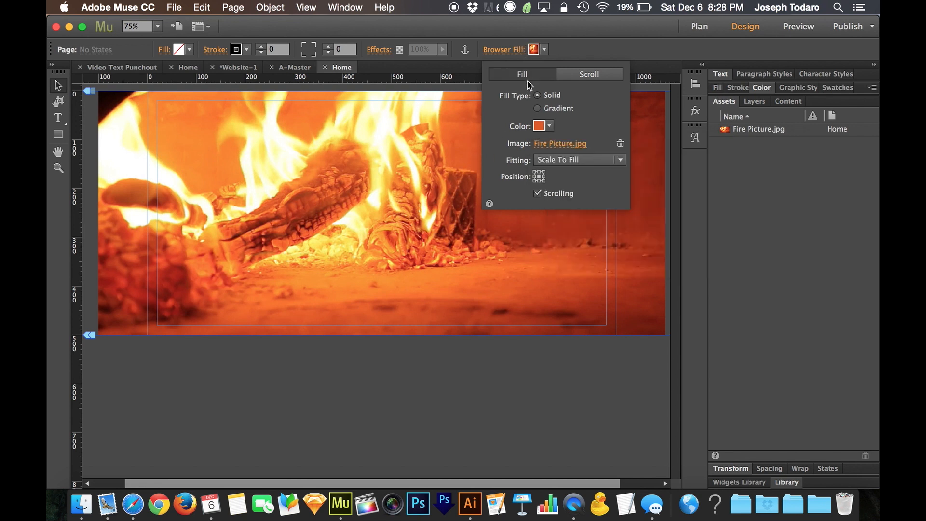
Step: Remove the browser fill image and add Fire Picture.jpg from the Video Punchout folder again
click(621, 144)
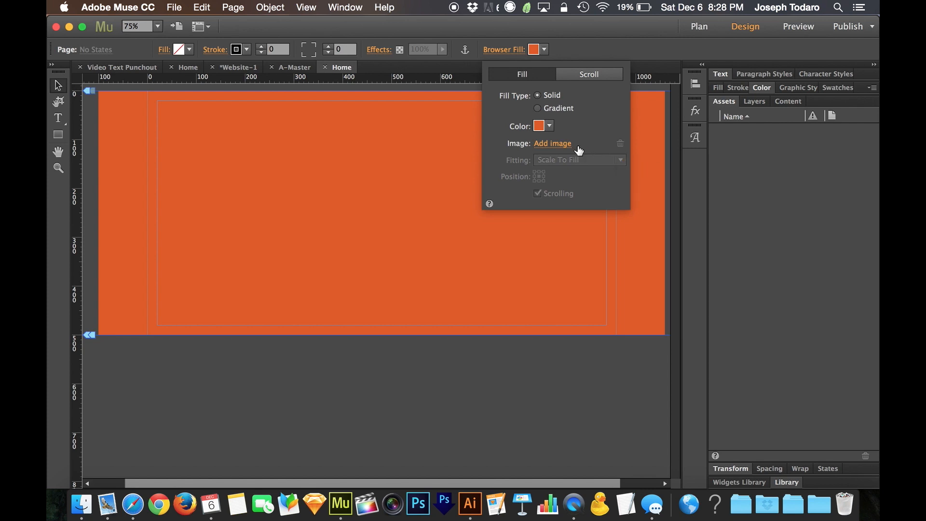
click(560, 147)
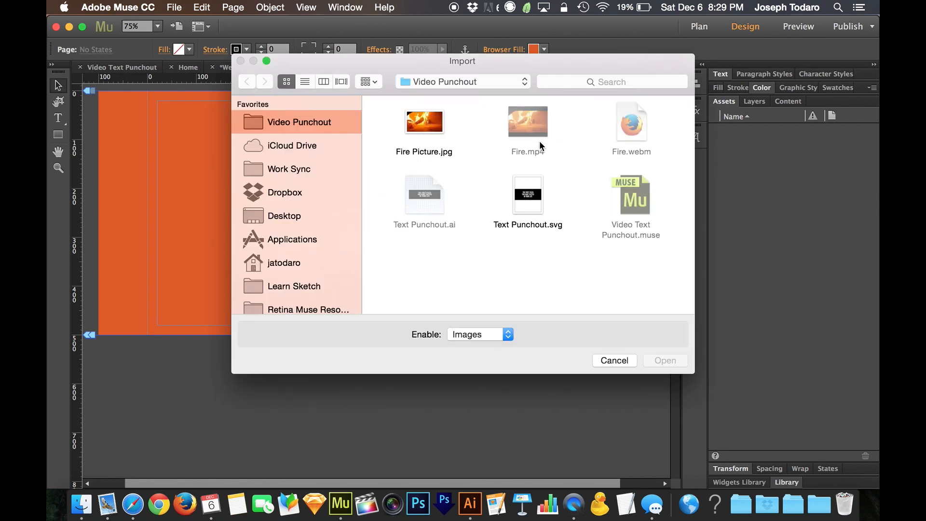
click(420, 137)
click(662, 361)
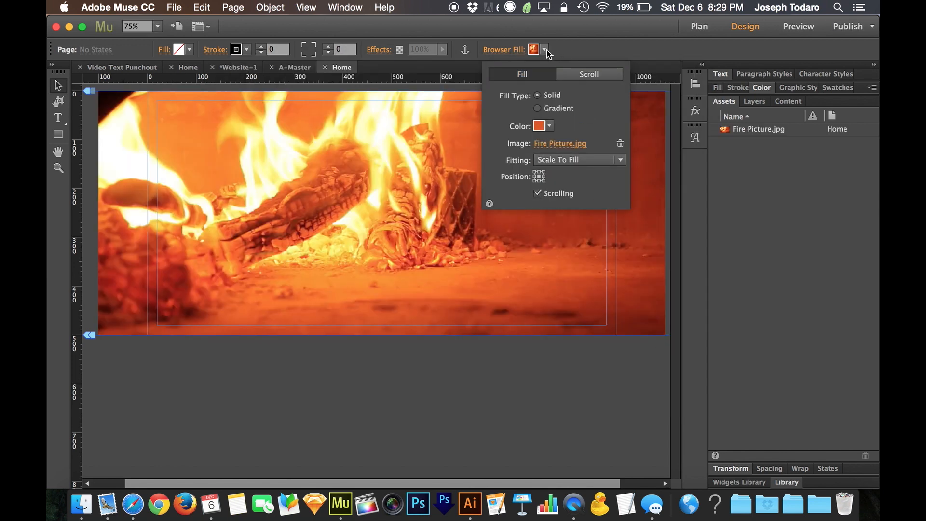
Step: Extend the bottom of the Home page down to about 665 px
drag(84, 334, 79, 427)
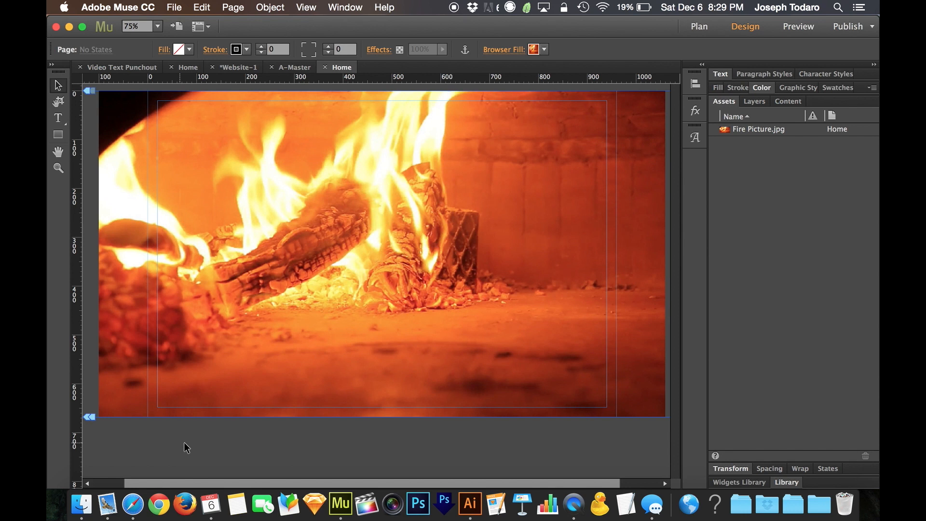
scroll(215, 430, right, 1)
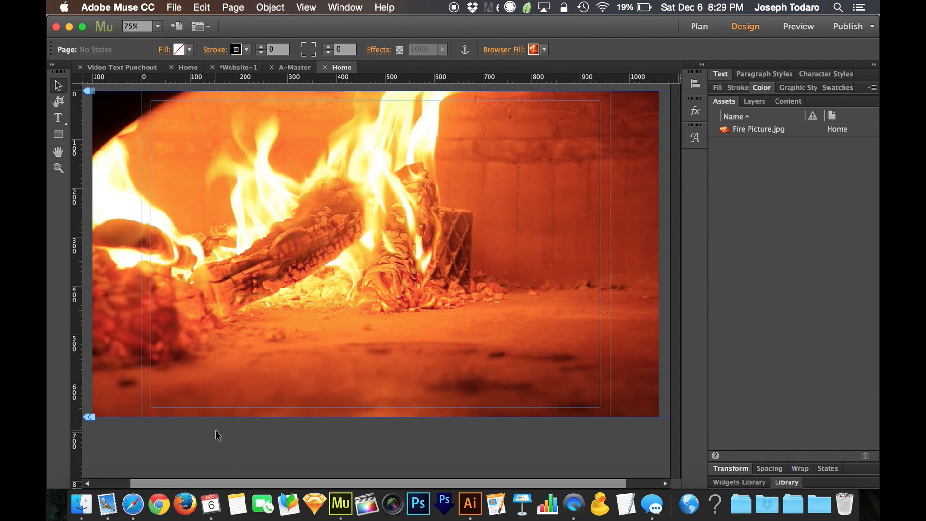
click(215, 430)
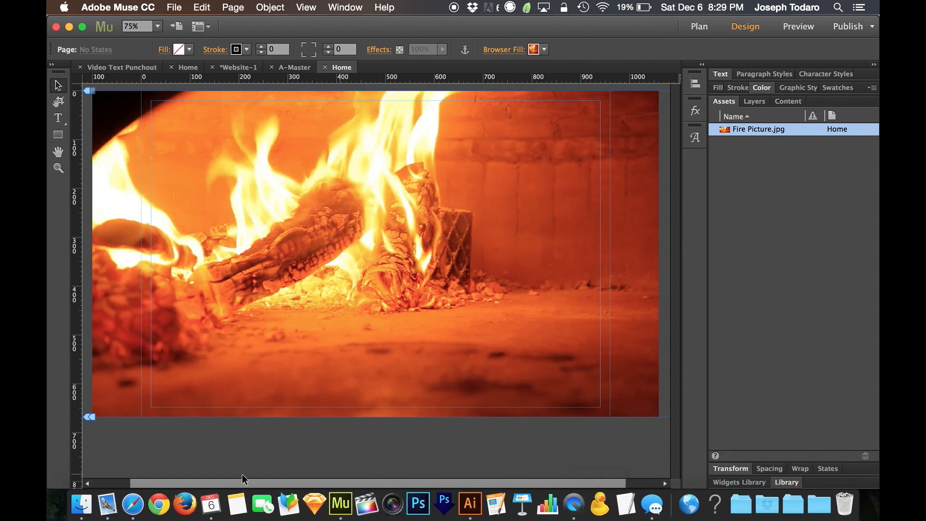
Step: Switch to Safari and view the Fullscreen Video Background widget on the Muse Resources library widgets page
click(133, 504)
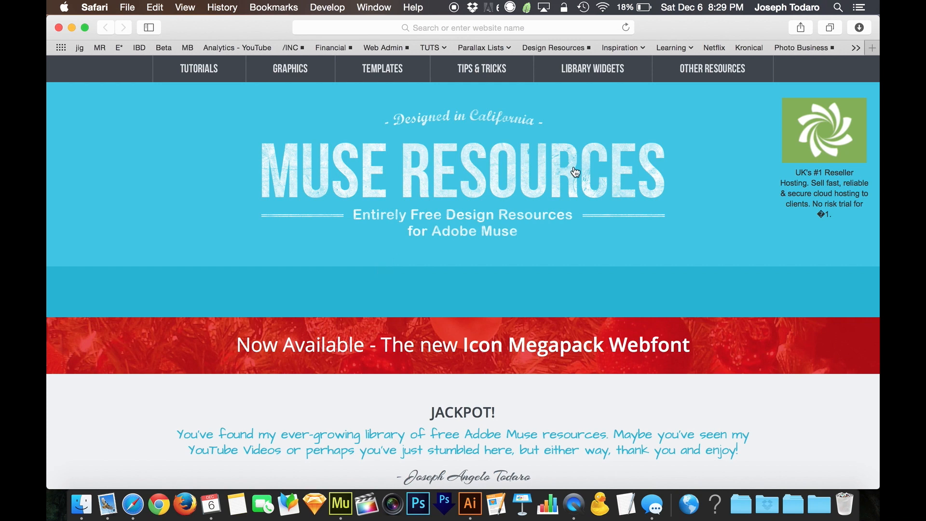
click(599, 72)
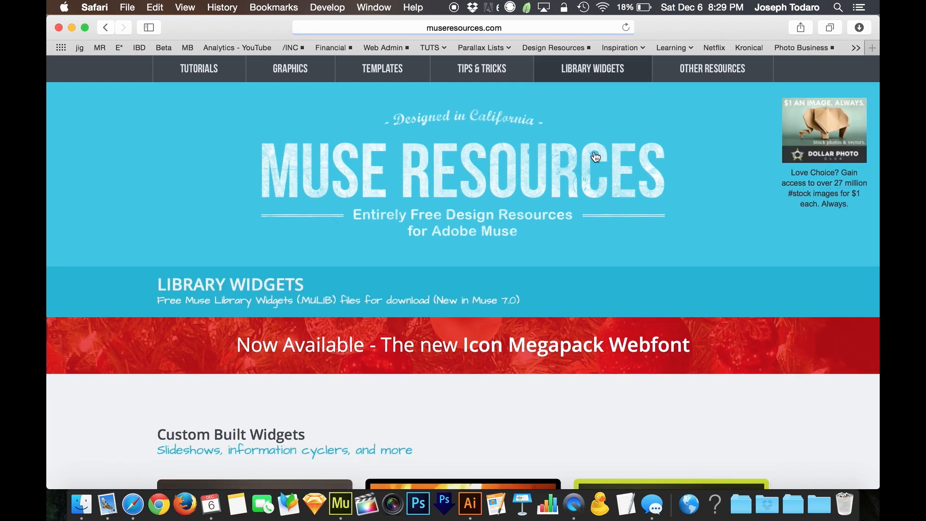
scroll(593, 153, down, 6)
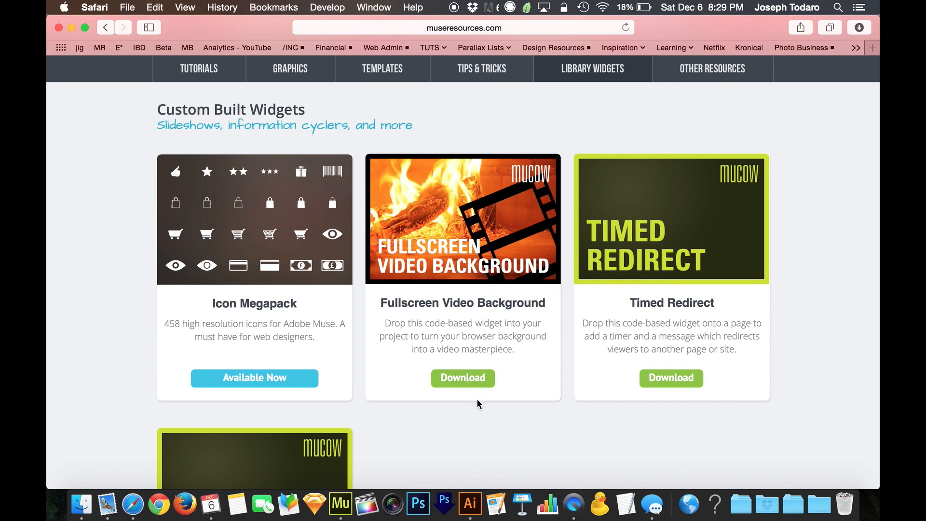
Step: Return to Adobe Muse and place the Fullscreen Video Background library widget in the upper-left area of the Home page
key(ctrl+Up)
click(451, 368)
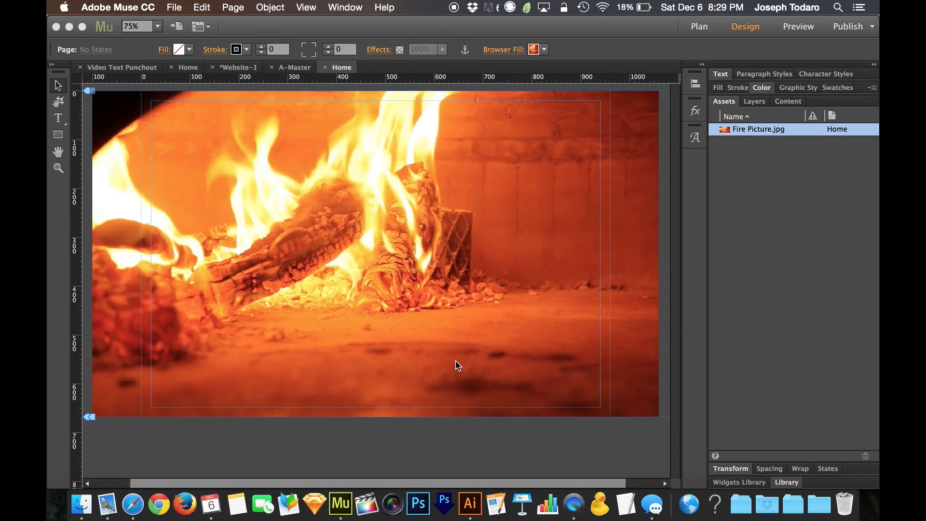
right_click(787, 482)
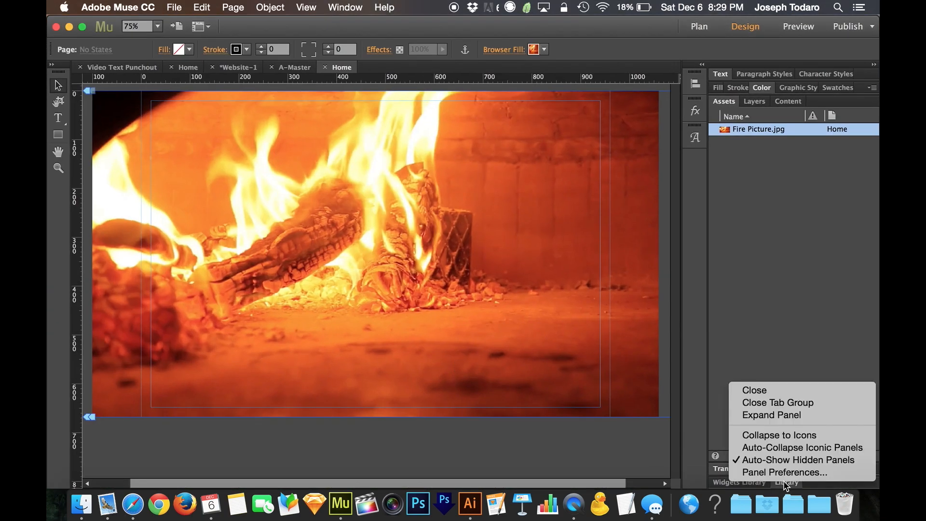
click(786, 484)
click(786, 483)
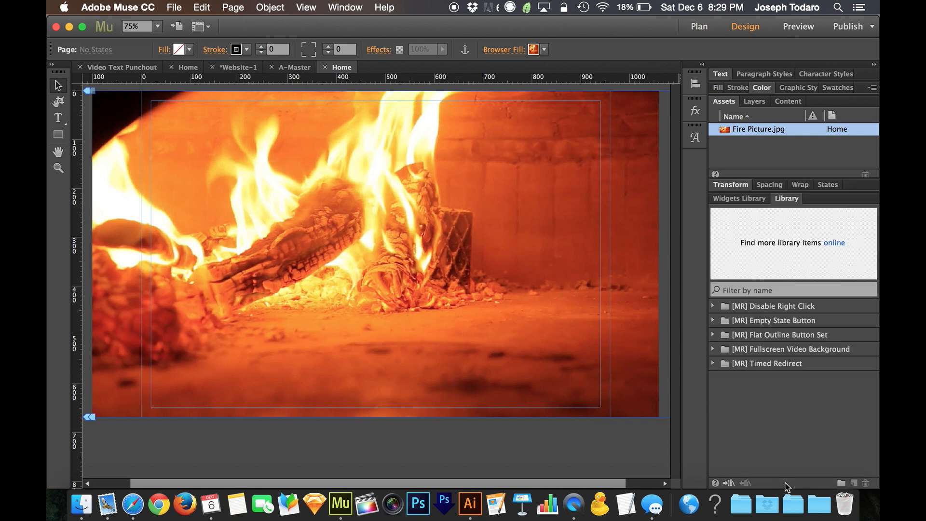
click(713, 349)
drag(776, 363, 183, 154)
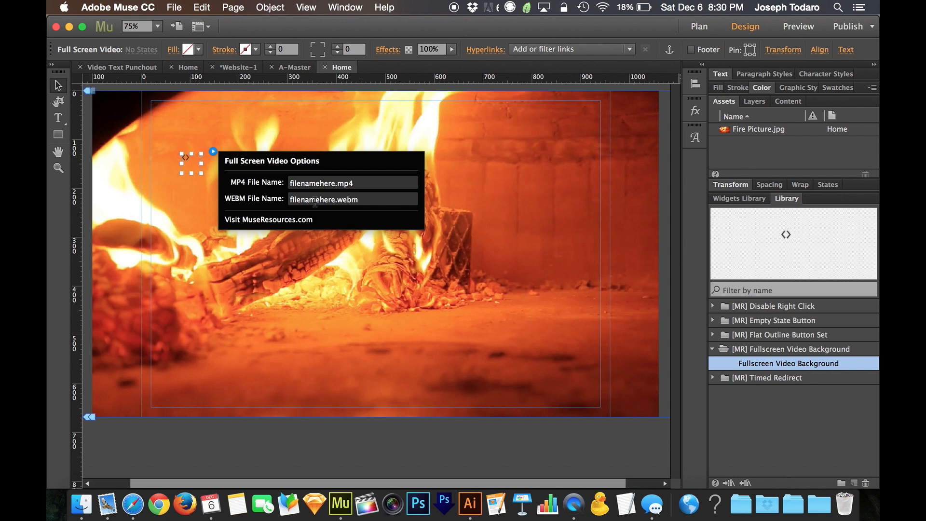
Step: Set the MP4 file name in the Full Screen Video widget's options to fire.mp4
drag(336, 183, 261, 181)
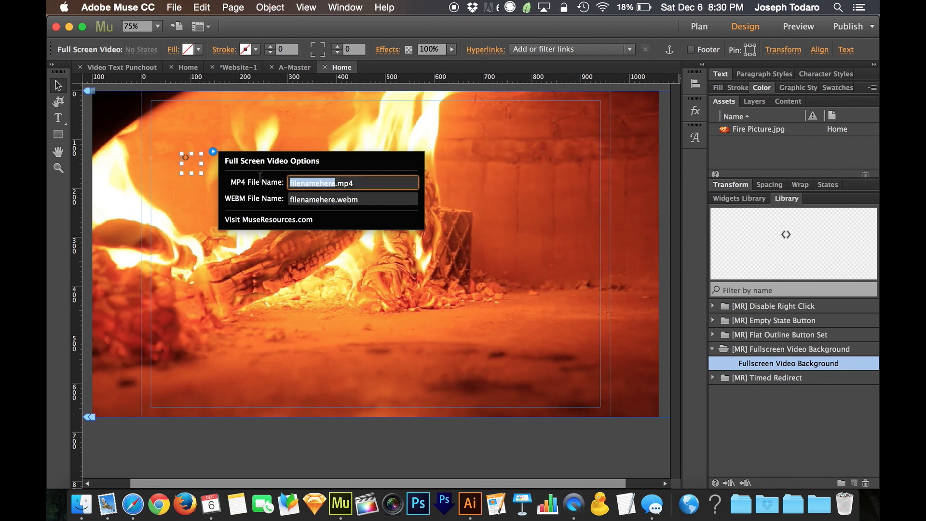
key(BackSpace)
text(fire)
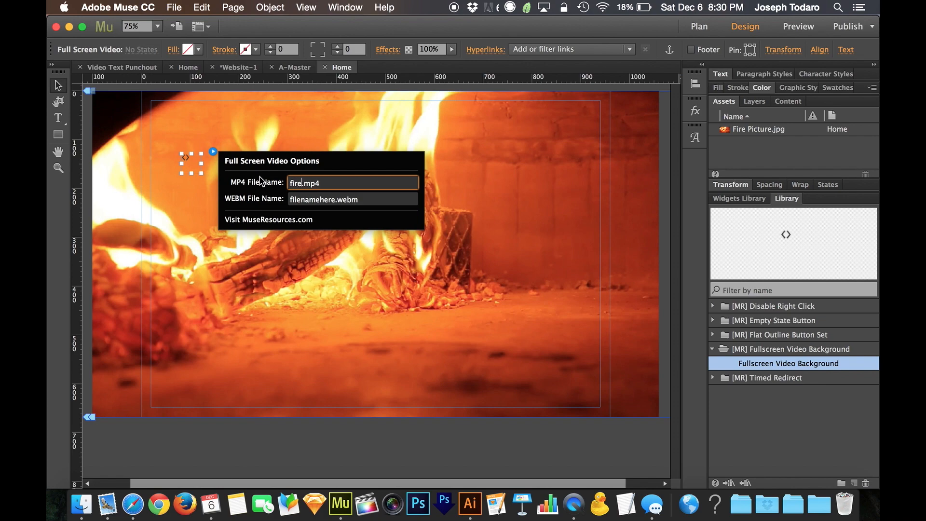
Step: Check the video file's spelling in the Video Punchout folder in Finder and correct the widget's MP4 file name to Fire.mp4
key(ctrl+Up)
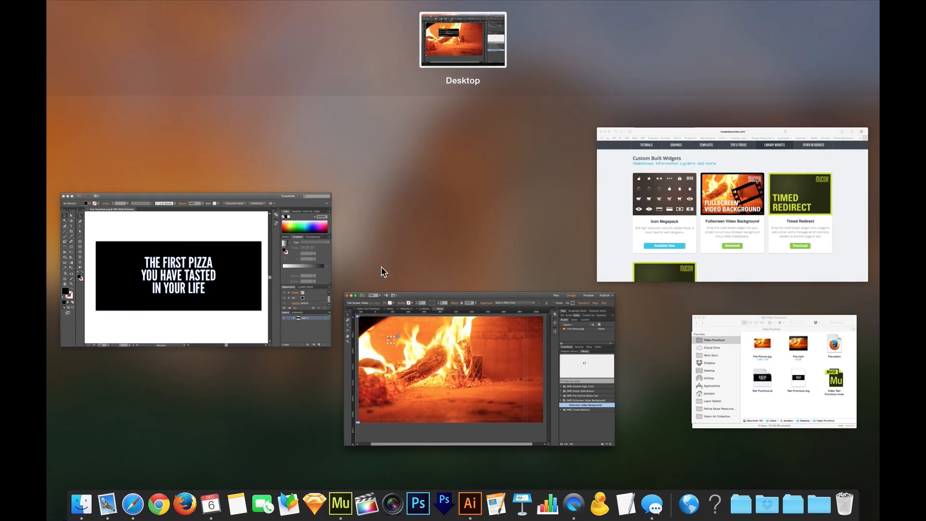
click(806, 379)
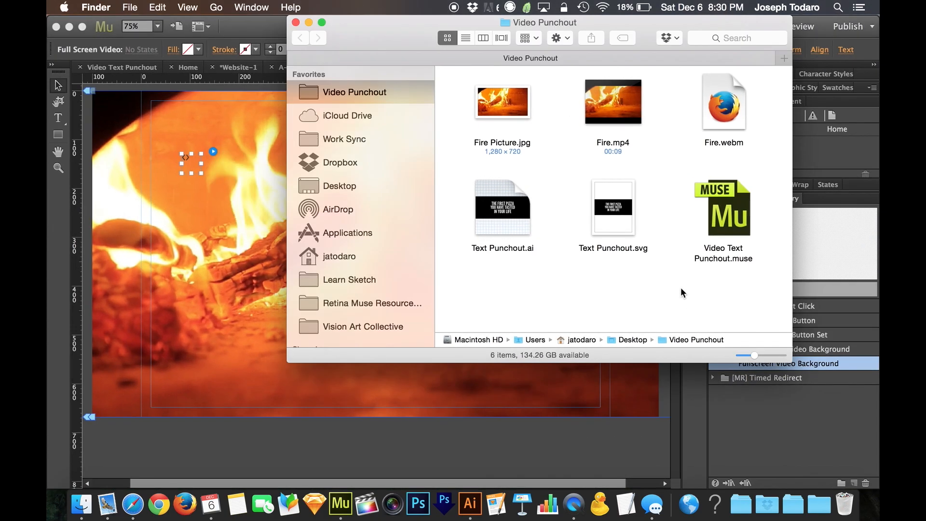
click(206, 172)
click(185, 157)
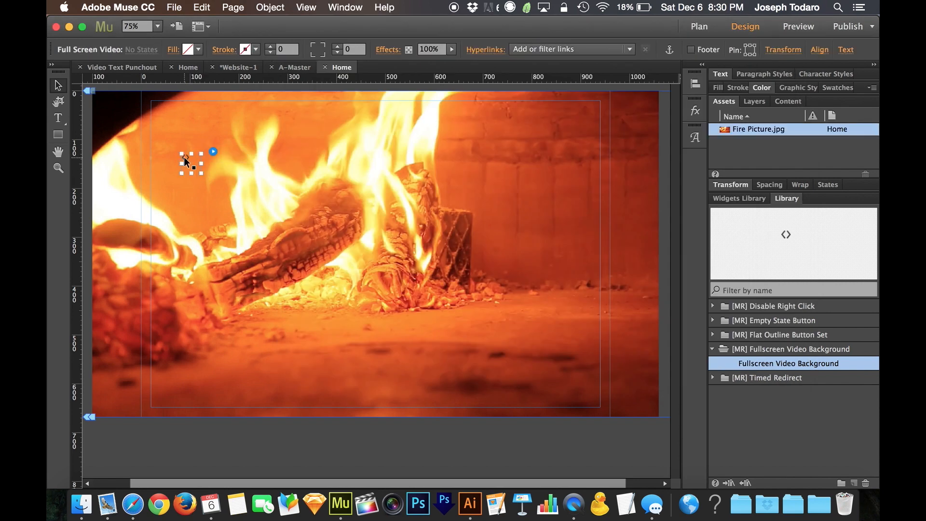
click(213, 152)
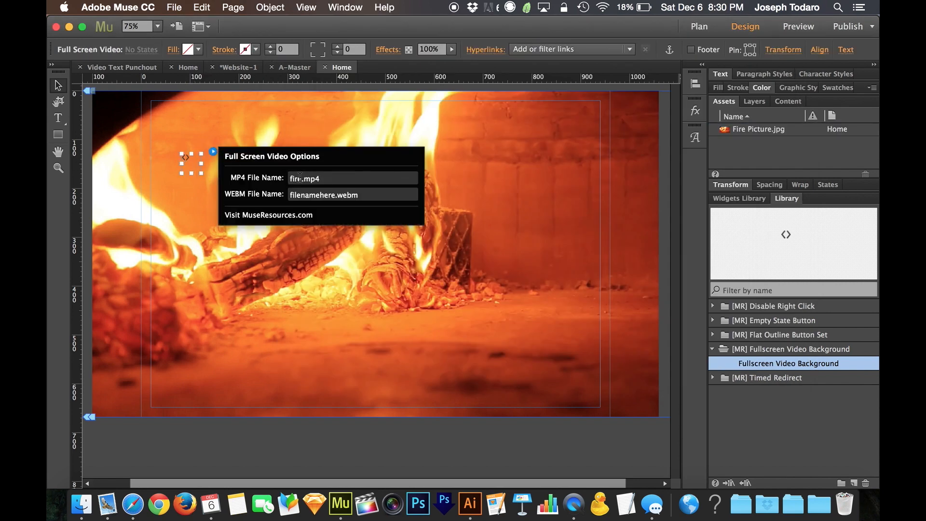
click(289, 178)
key(Delete)
text(F)
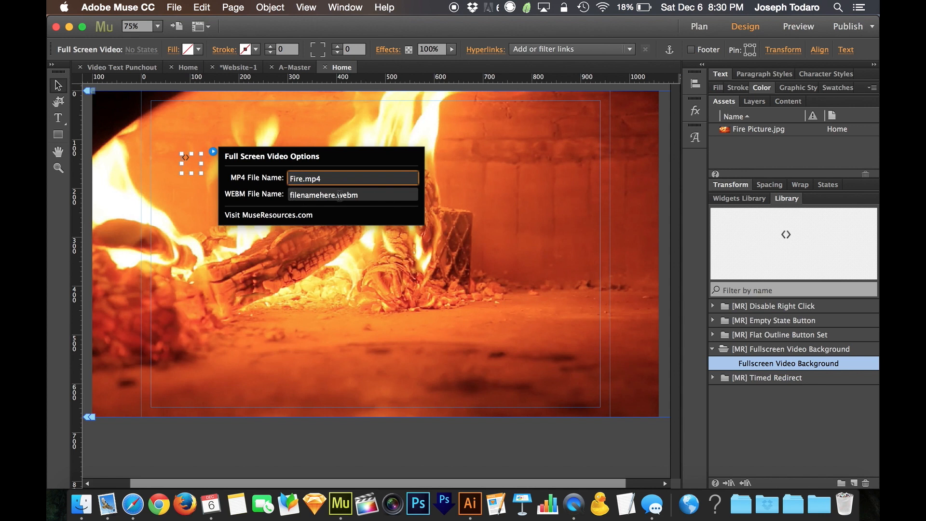
Step: Set the Full Screen Video widget's WEBM file name to Fire.webm and close its options
drag(336, 196, 255, 195)
text(Fire)
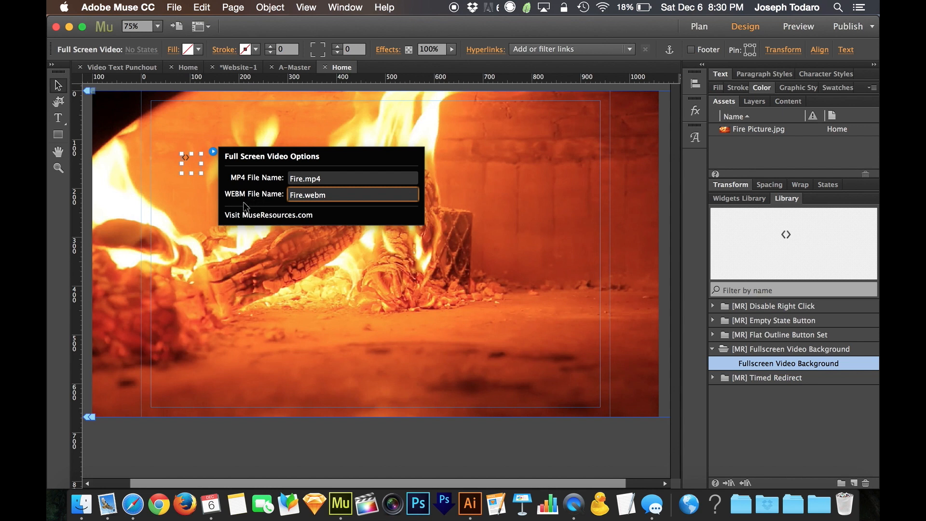
click(199, 207)
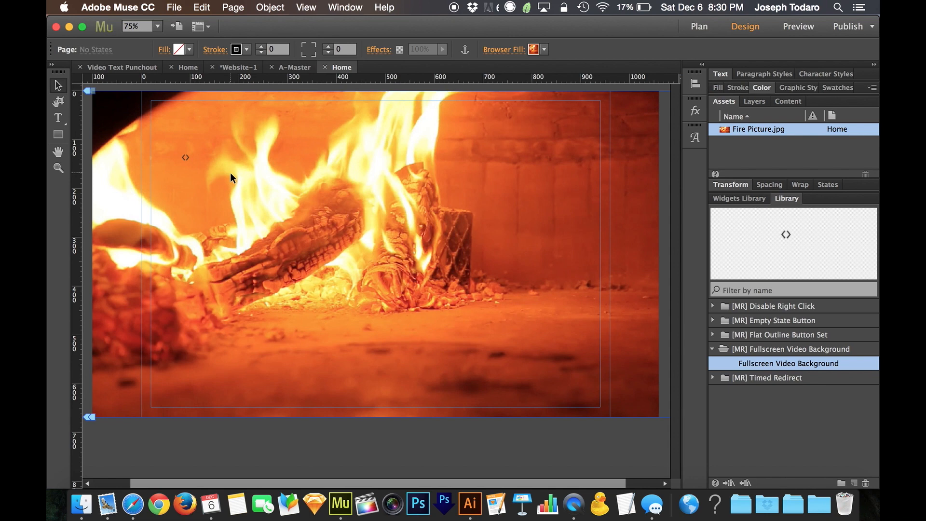
Step: Add Fire.mp4 and Fire.webm from the Video Punchout folder to the site as files for upload
click(173, 6)
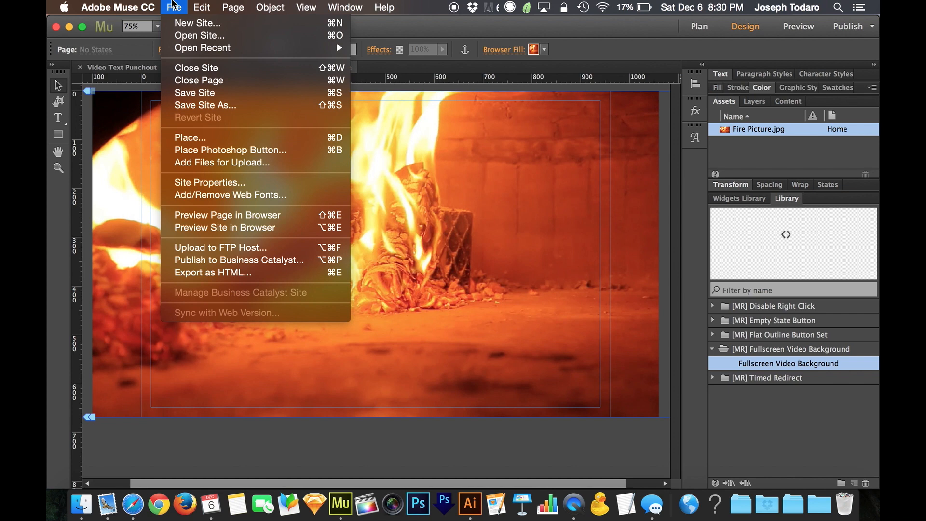
click(227, 160)
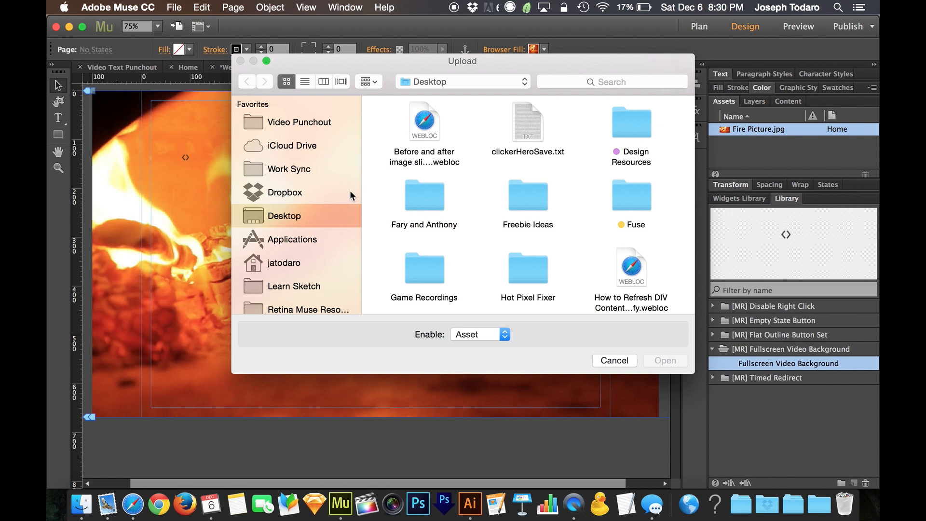
click(319, 121)
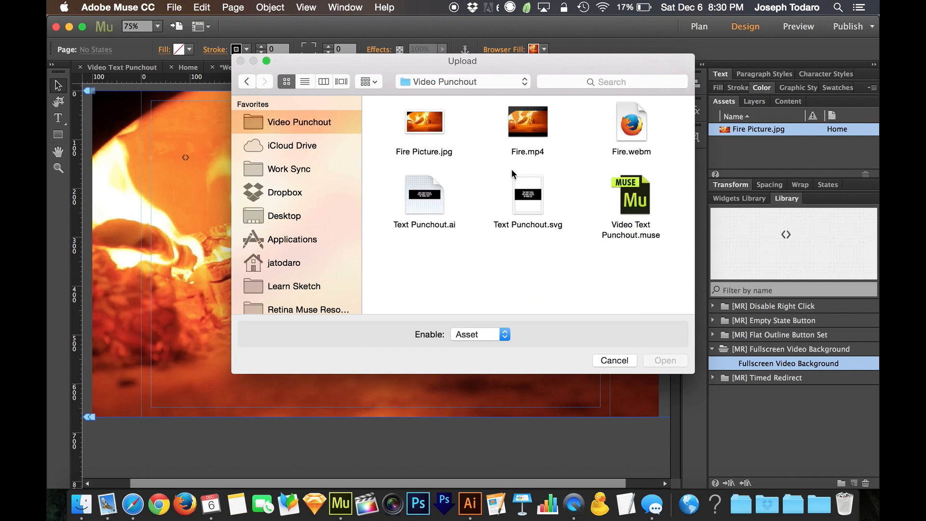
drag(489, 121, 652, 151)
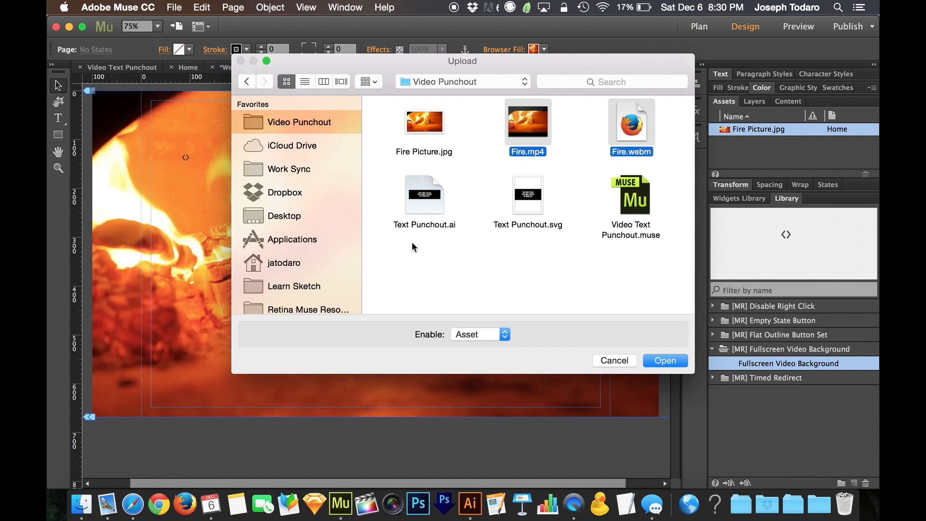
click(665, 360)
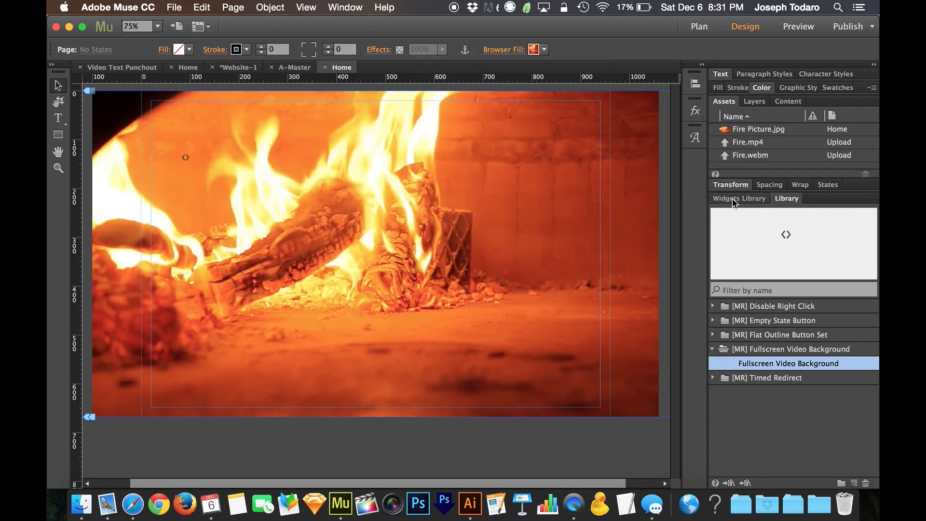
Step: Compare the Fire.mp4 and Fire.webm upload assets with the file names in the Full Screen Video widget's options
click(761, 157)
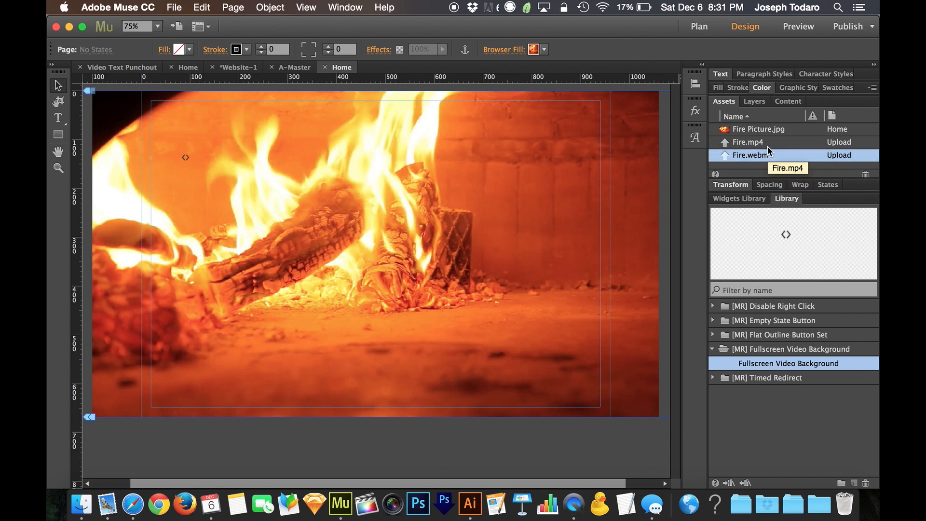
click(768, 143)
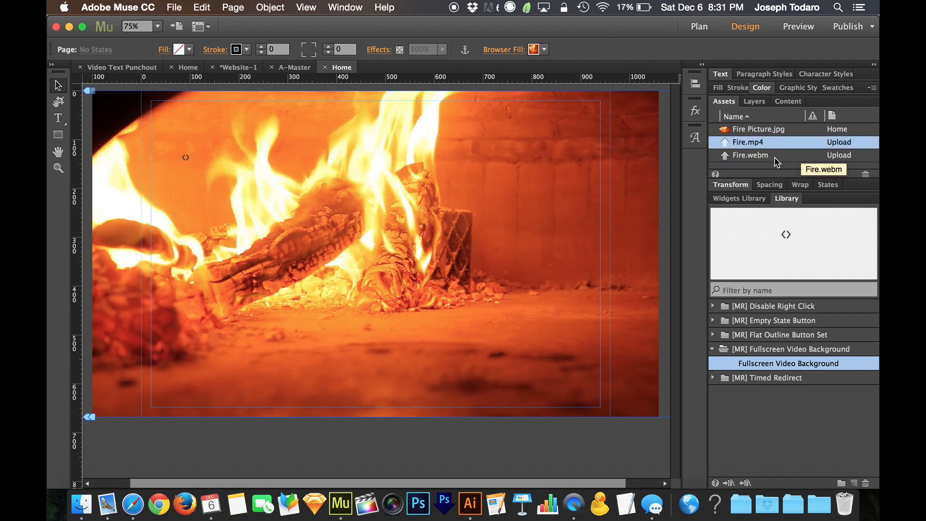
click(775, 160)
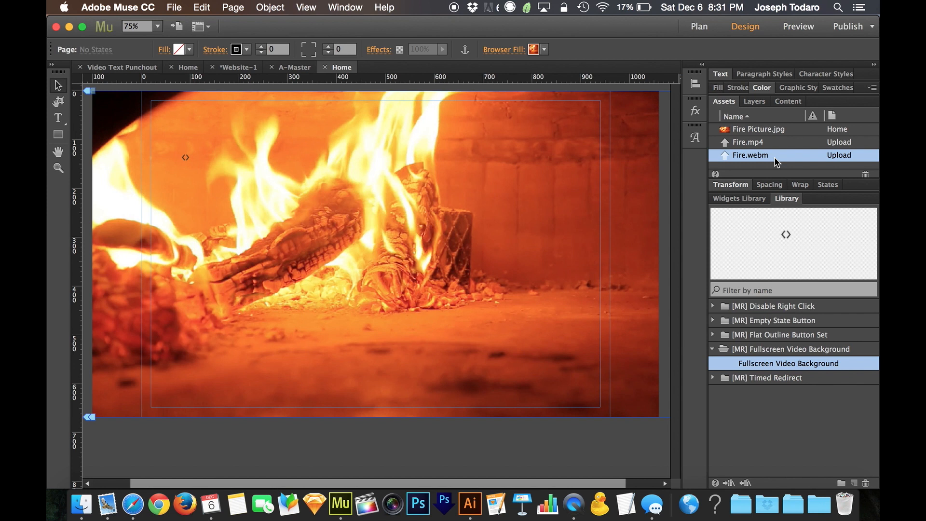
click(192, 160)
click(213, 151)
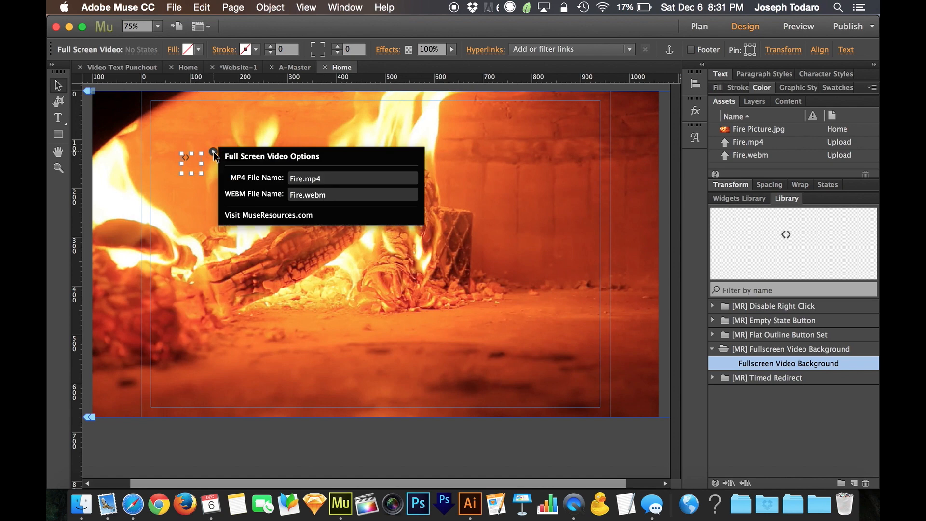
Step: Close the widget's options, preview the site in the browser to check the fullscreen fire video, and return to Adobe Muse
click(213, 152)
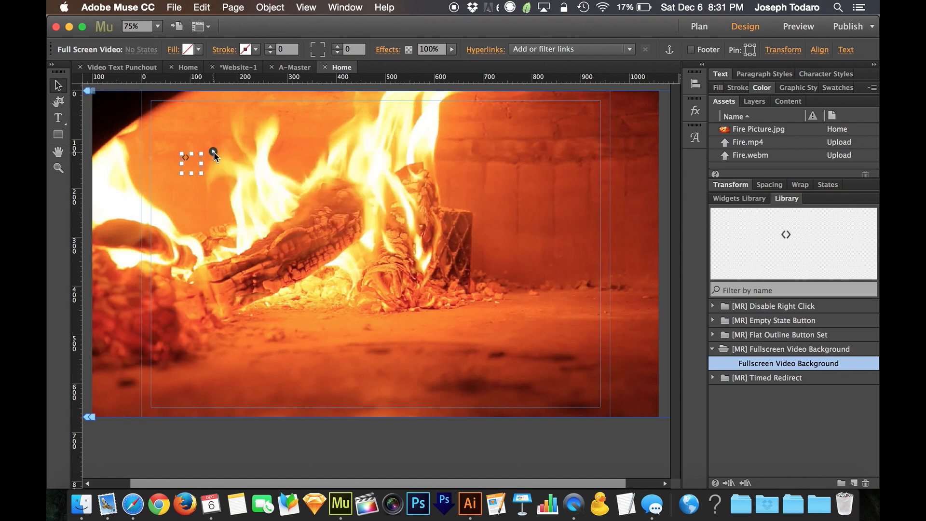
click(300, 223)
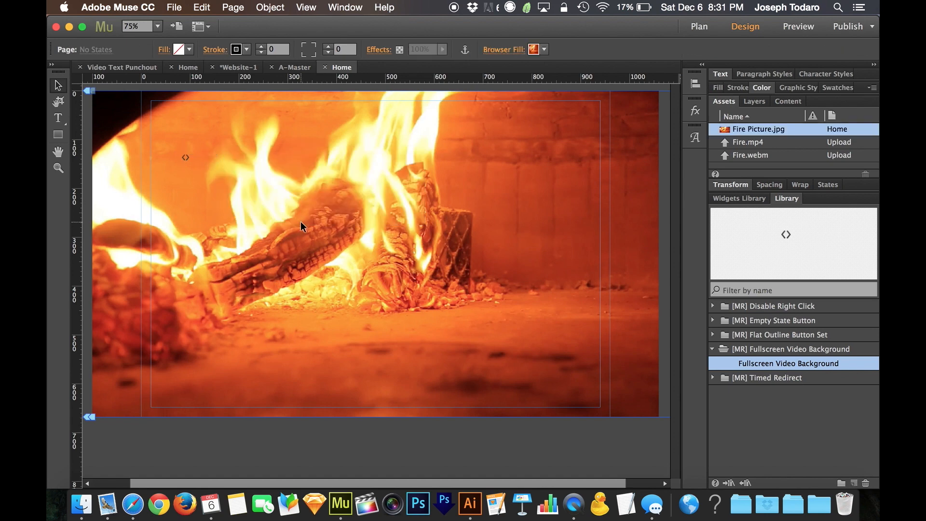
click(174, 7)
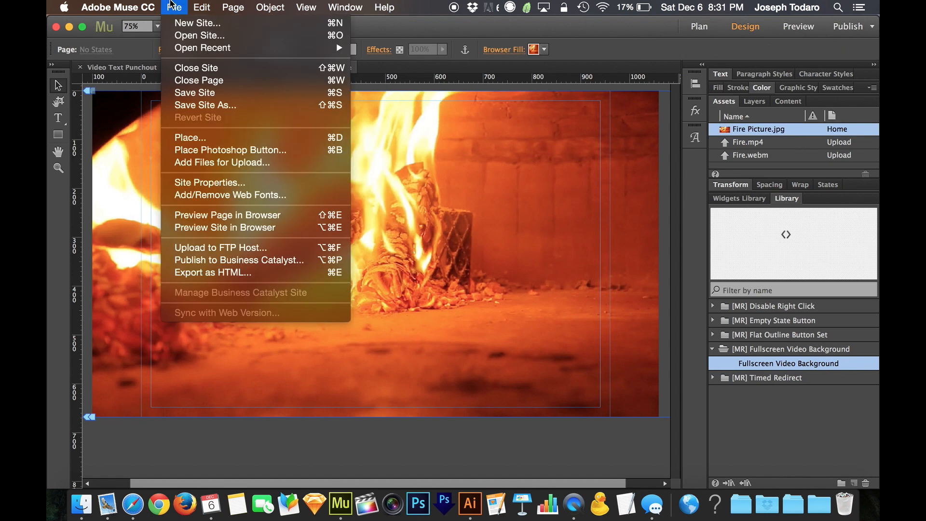
click(212, 228)
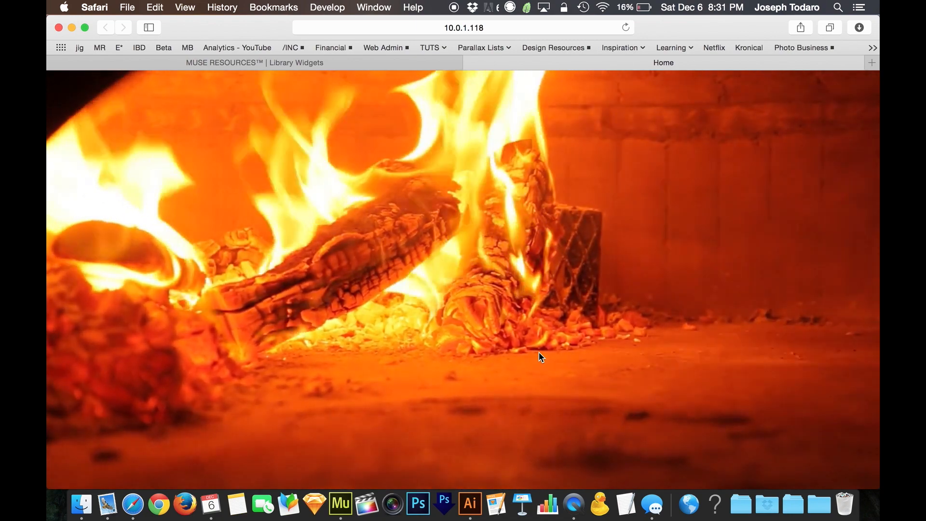
key(super+w)
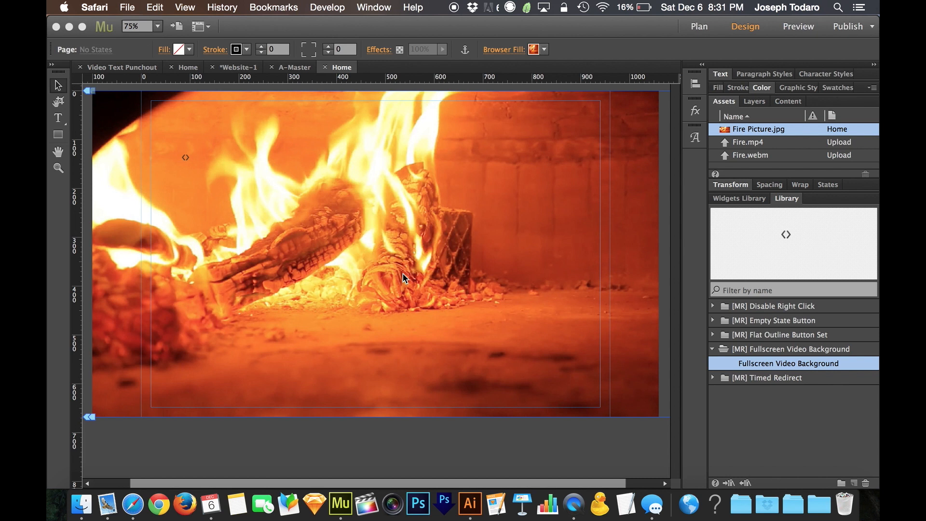
click(404, 278)
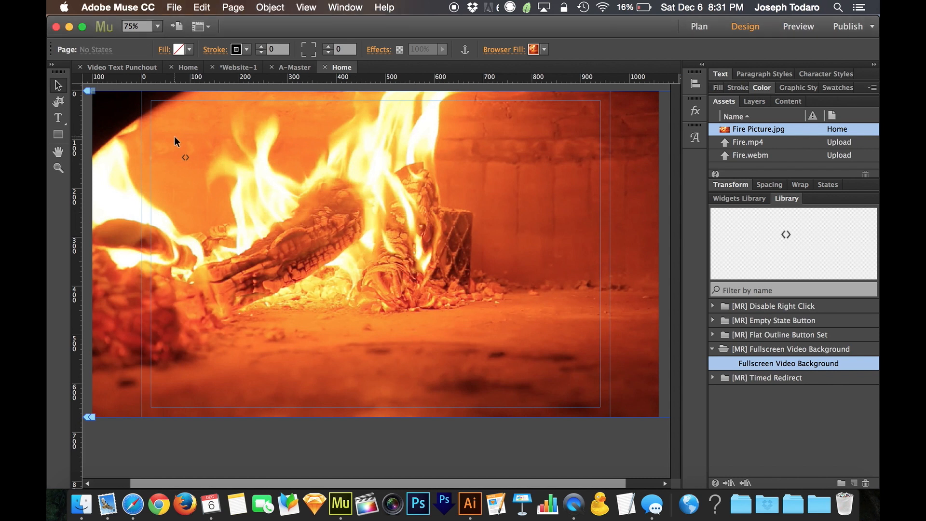
Step: Draw a full-width rectangle about 445 px tall across the middle of the page and set its stroke weight to 0
click(53, 135)
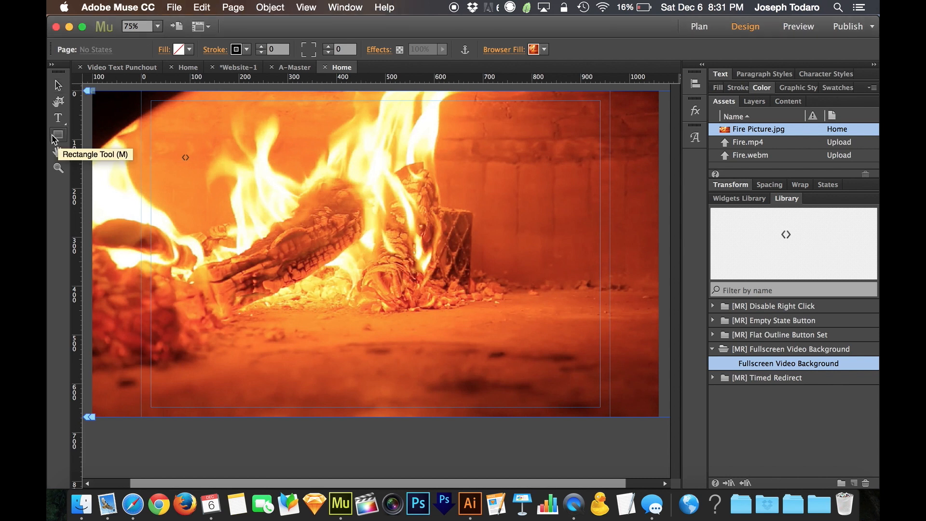
mouse_move(91, 138)
mouse_down()
mouse_move(255, 209)
mouse_move(600, 225)
mouse_move(647, 258)
mouse_move(623, 268)
mouse_up()
scroll(623, 269, left, 3)
scroll(623, 269, right, 1)
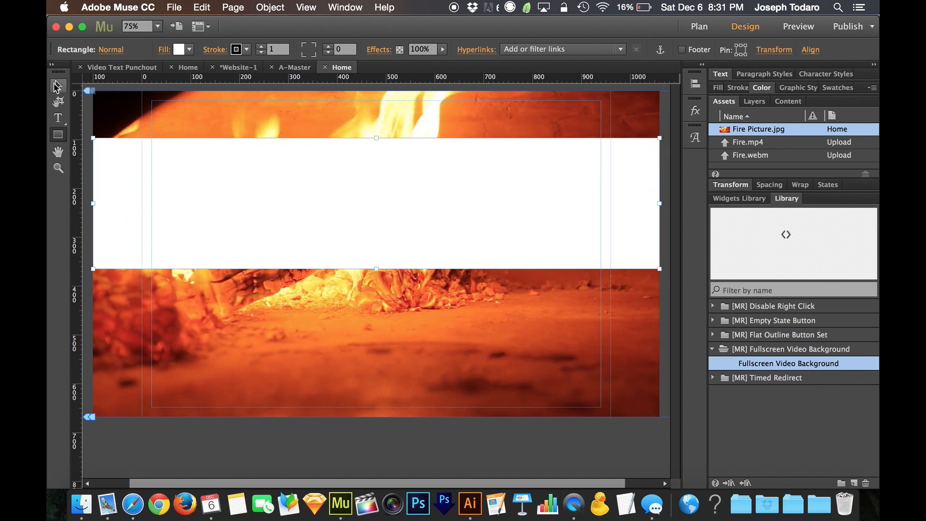
click(57, 87)
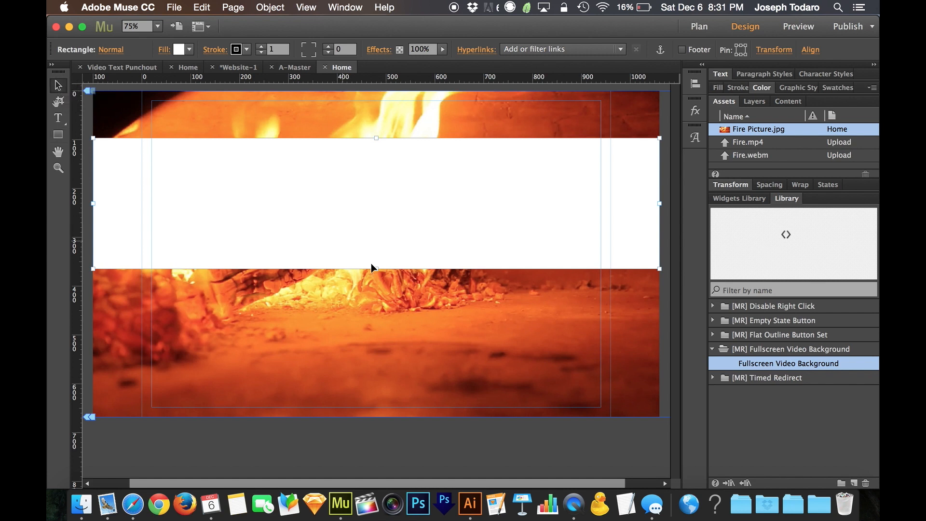
drag(376, 269, 376, 357)
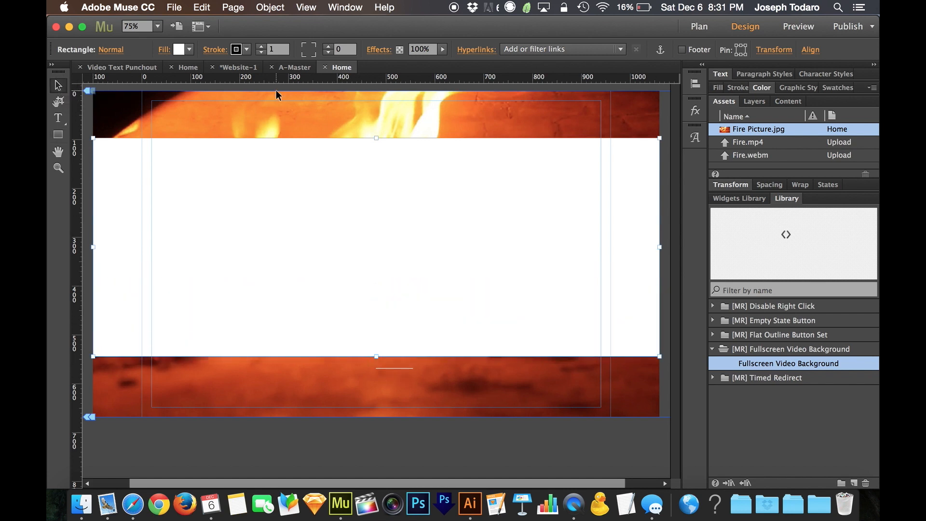
click(261, 52)
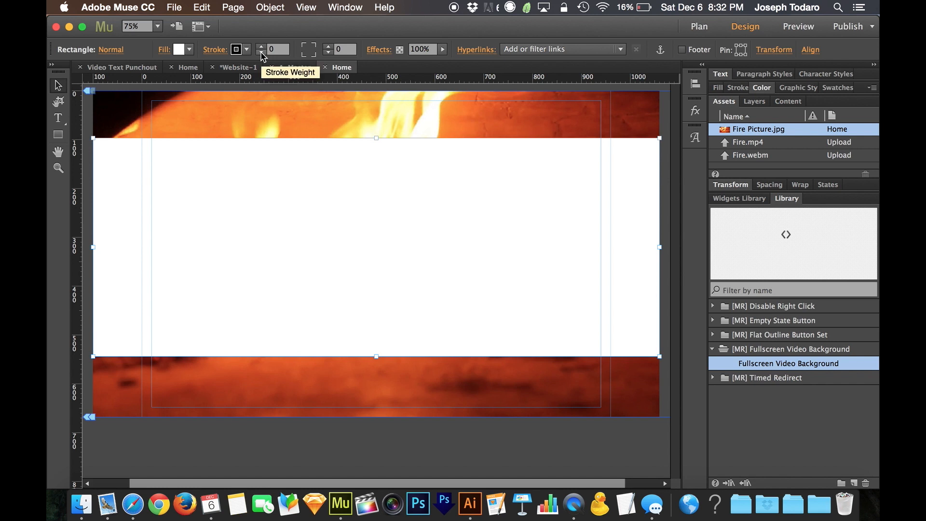
Step: Fill the rectangle with the image Text Punchout.svg, centre the image and set its fitting to Scale To Fill
click(163, 50)
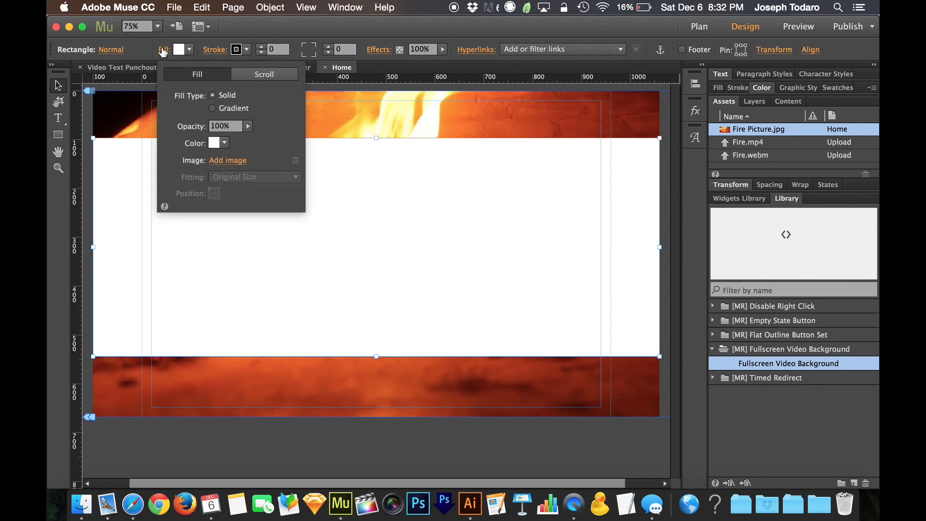
click(222, 161)
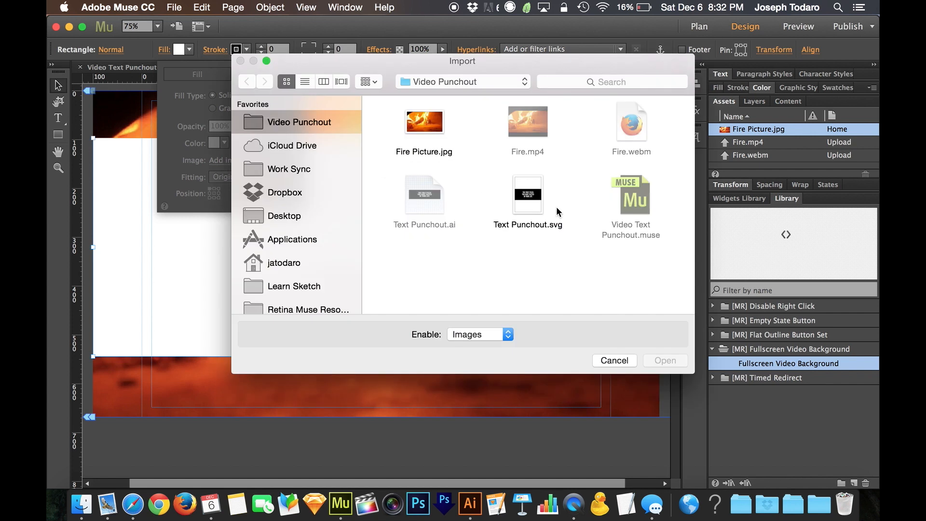
click(526, 200)
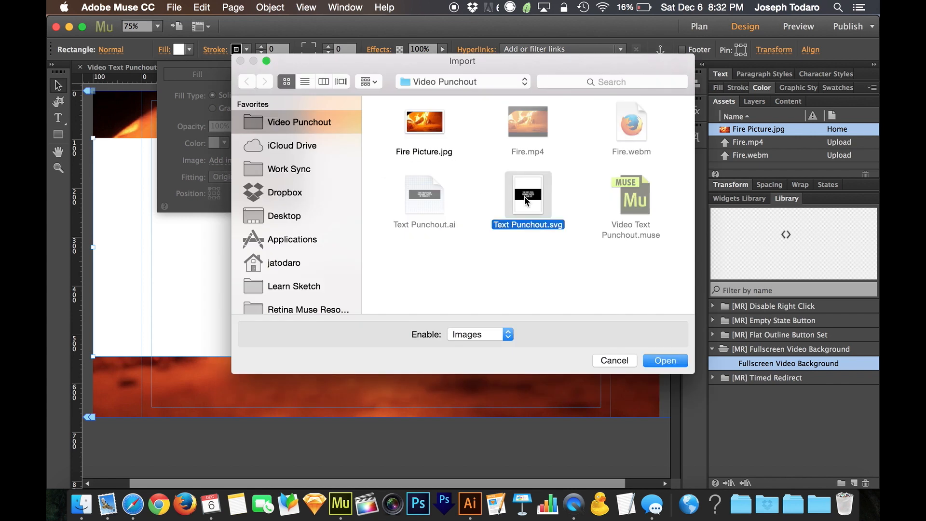
click(665, 362)
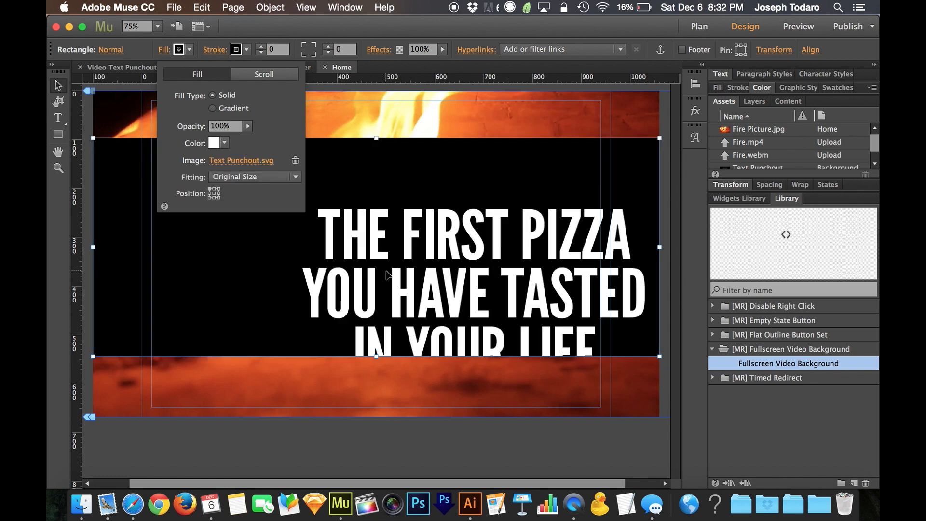
click(215, 194)
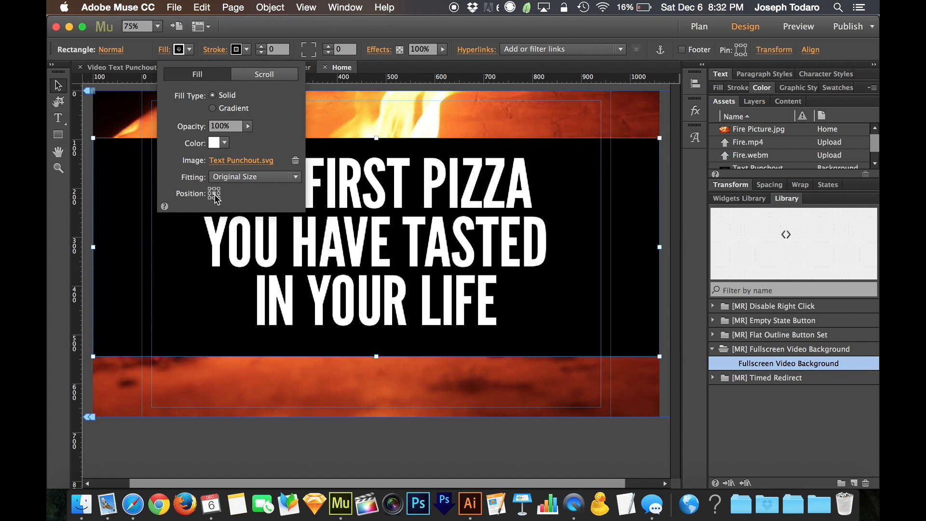
click(284, 178)
click(269, 190)
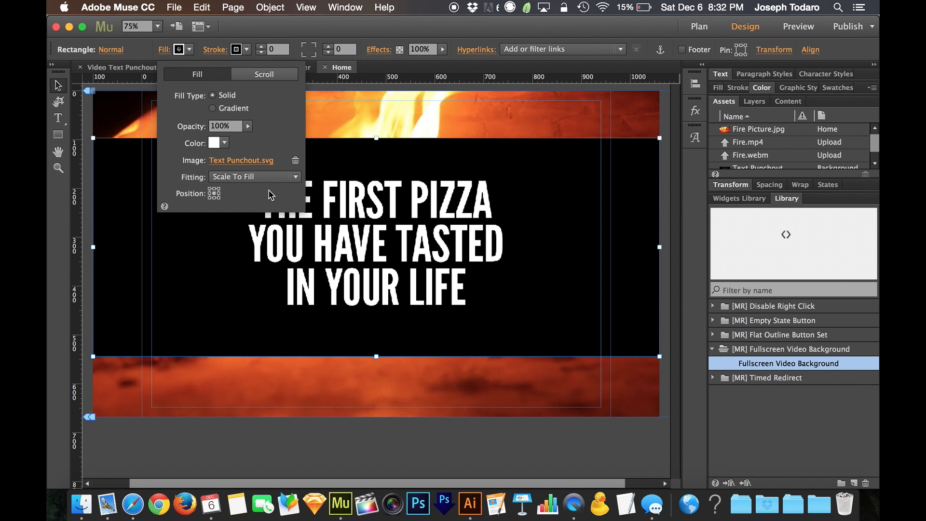
Step: Set the headline rectangle's fill color to none so the fire background shows through the letters, and deselect it
click(225, 144)
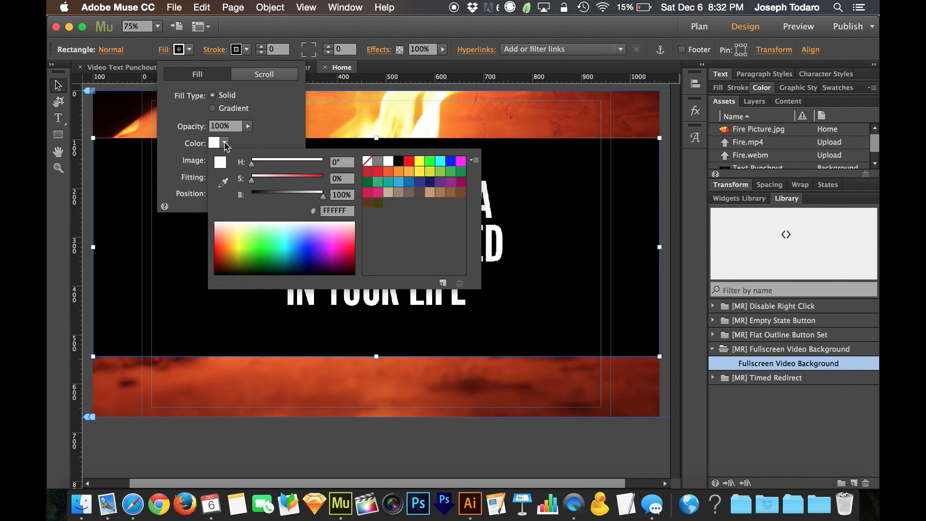
click(368, 163)
click(247, 142)
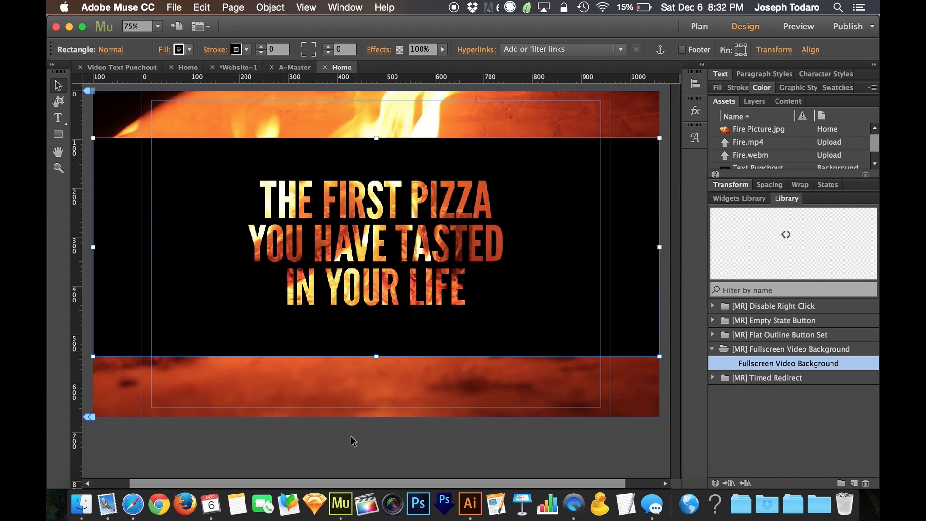
click(355, 450)
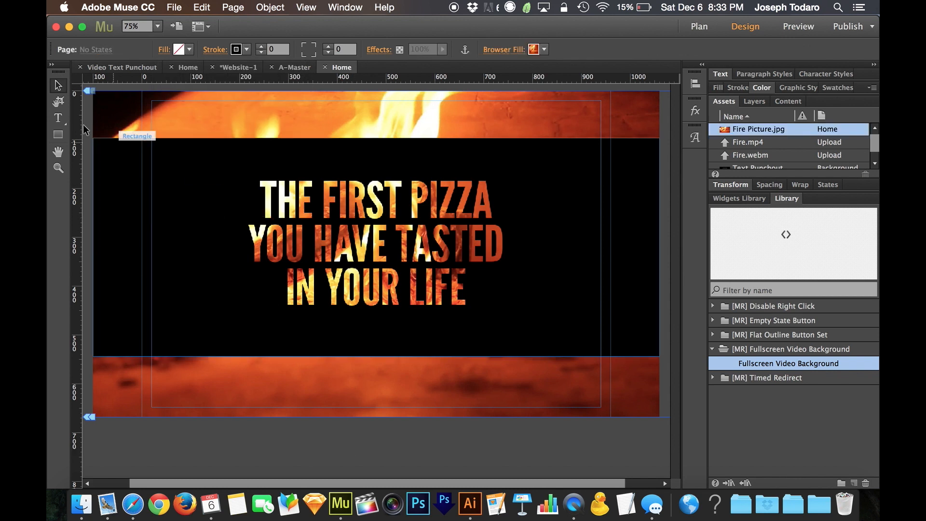
Step: Draw a full-width black rectangle with stroke weight 0 from the page's top edge down to the headline rectangle
click(62, 133)
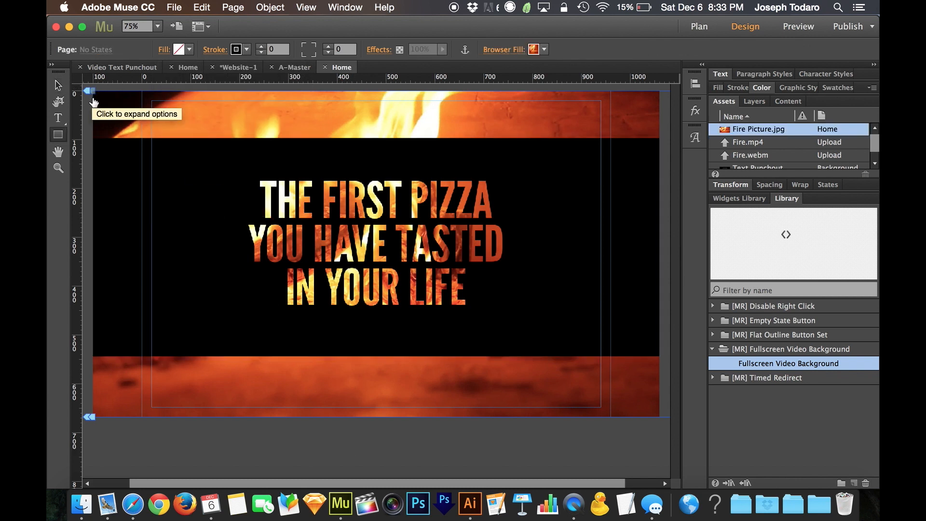
drag(91, 137, 599, 143)
scroll(599, 144, left, 5)
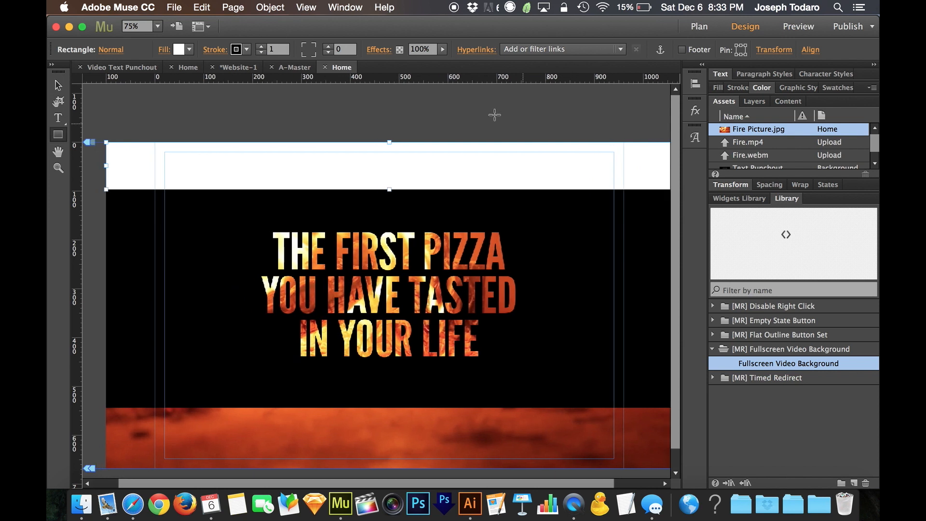
click(261, 52)
click(190, 49)
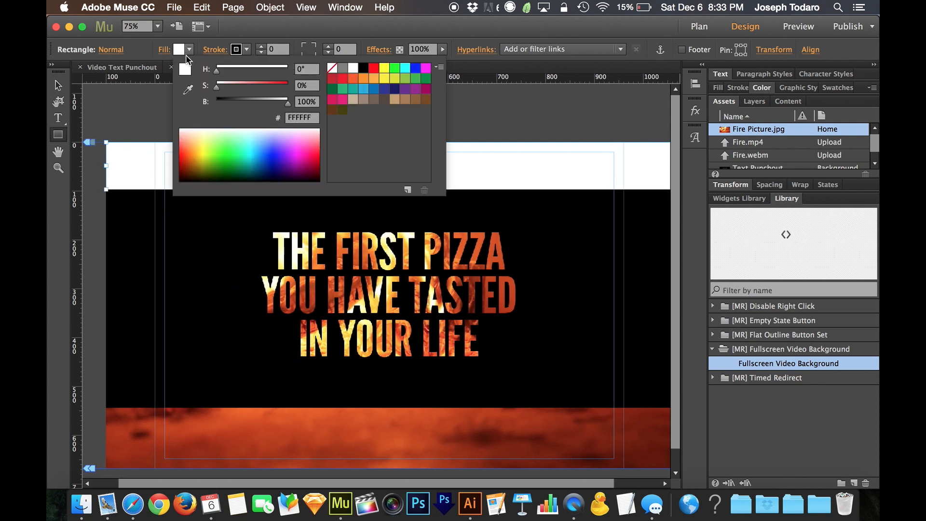
click(367, 68)
click(190, 51)
Step: Duplicate the black rectangle below the headline rectangle and extend the copy over the remaining background to the page's bottom edge
click(58, 86)
scroll(270, 145, down, 2)
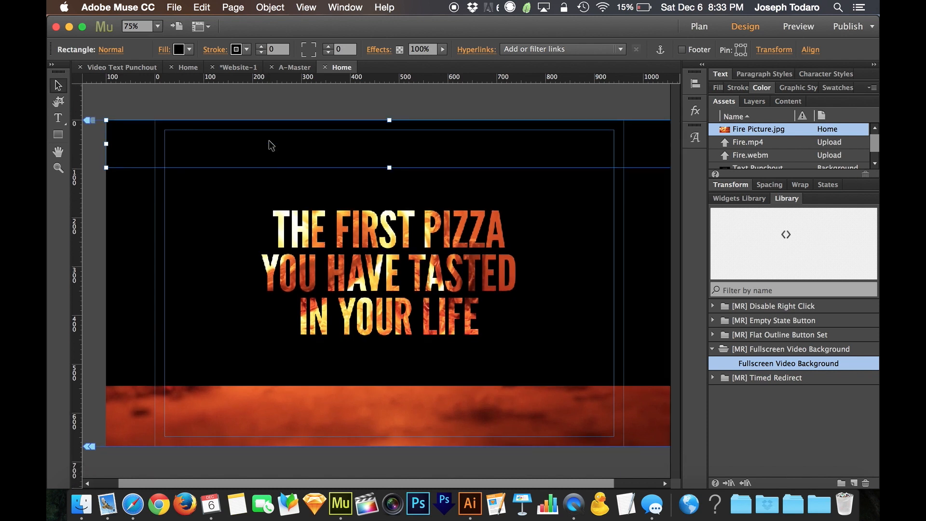
drag(292, 146, 285, 412)
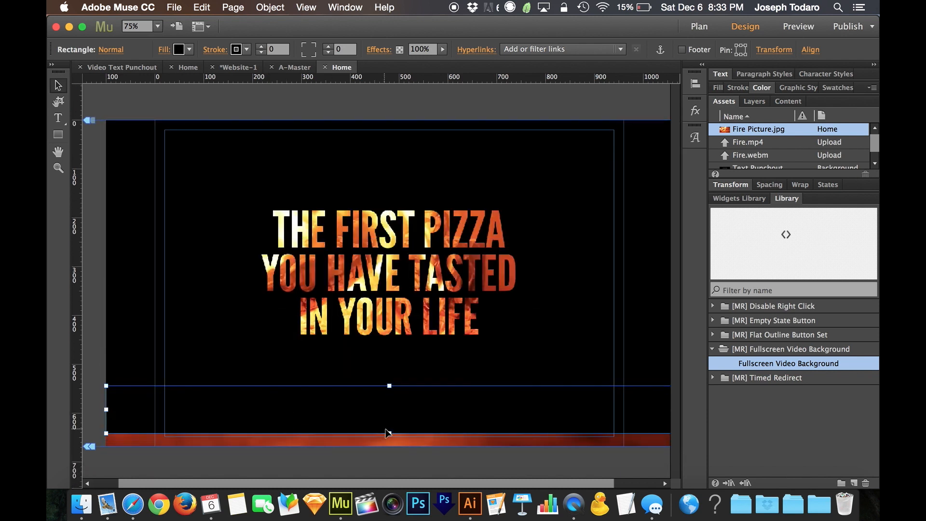
drag(390, 433, 390, 450)
scroll(408, 441, down, 1)
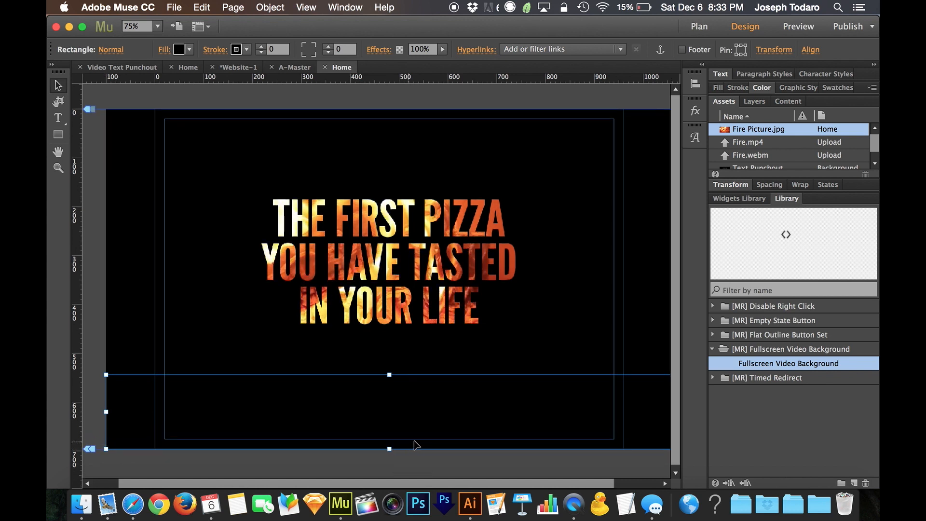
Step: Deselect the rectangle and preview the site in the browser to check the video playing through the headline
click(424, 458)
scroll(424, 459, right, 1)
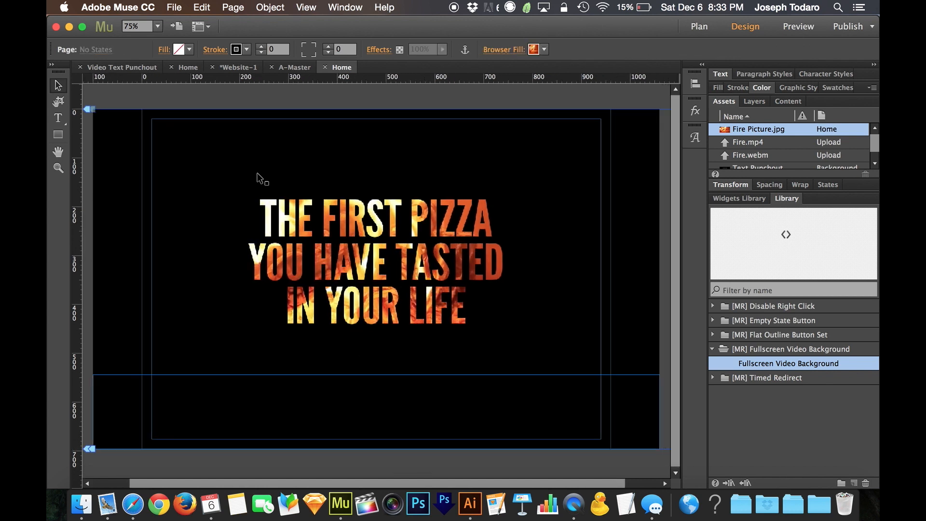
click(174, 7)
click(220, 229)
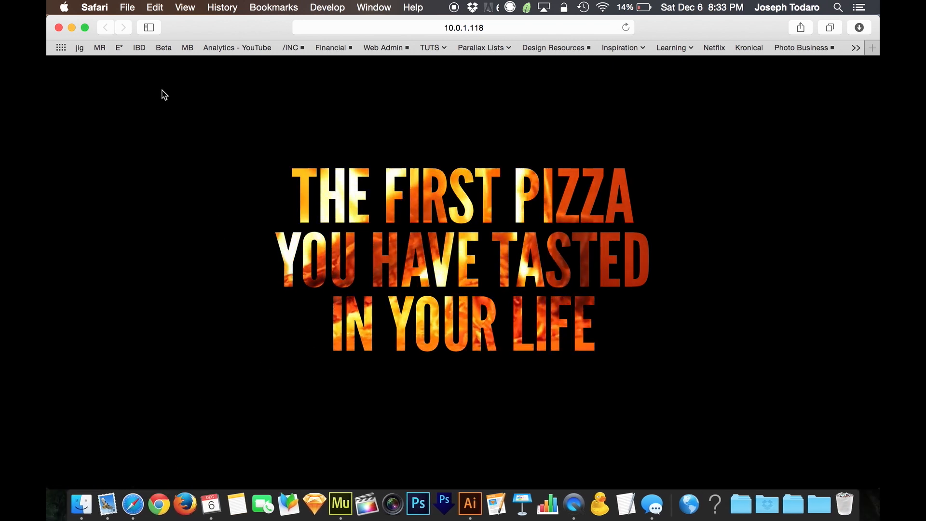
Step: Open the Library Widgets page of the Muse Resources website and look at the custom built widgets
click(104, 50)
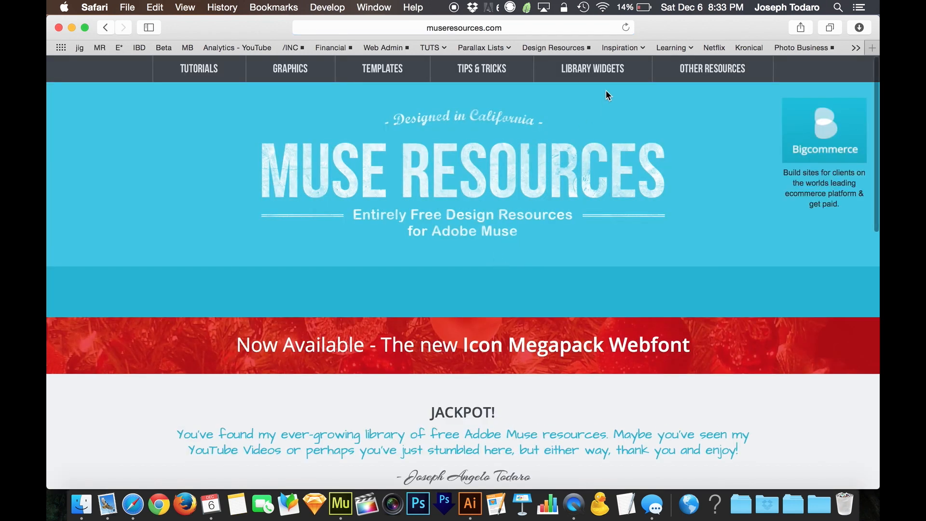
click(604, 62)
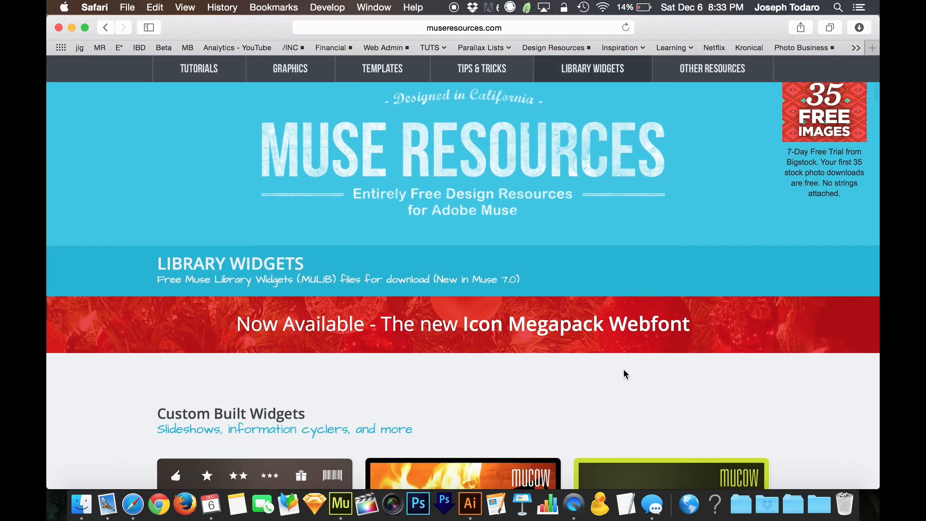
scroll(624, 371, down, 10)
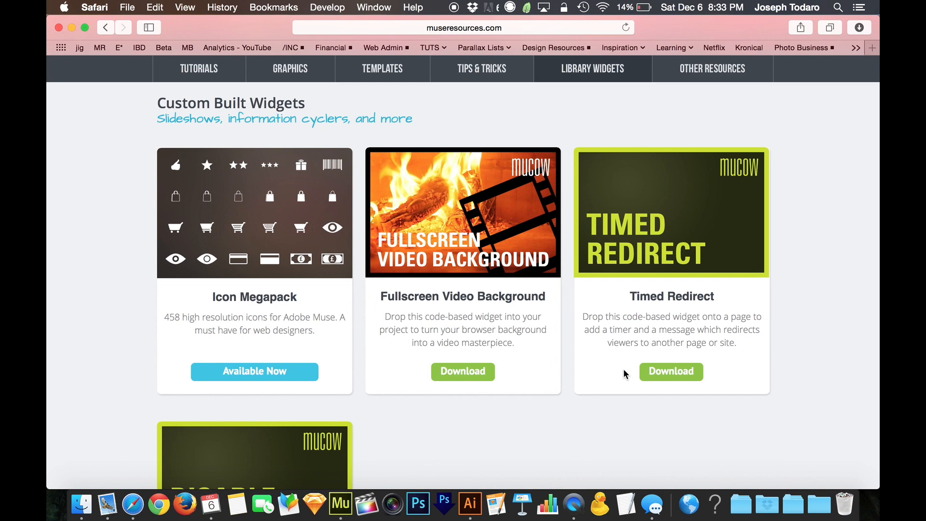
Step: Revisit the punchout page in Adobe Muse, and return to Safari to browse the downloadable widgets on the Library Widgets page
key(ctrl+Up)
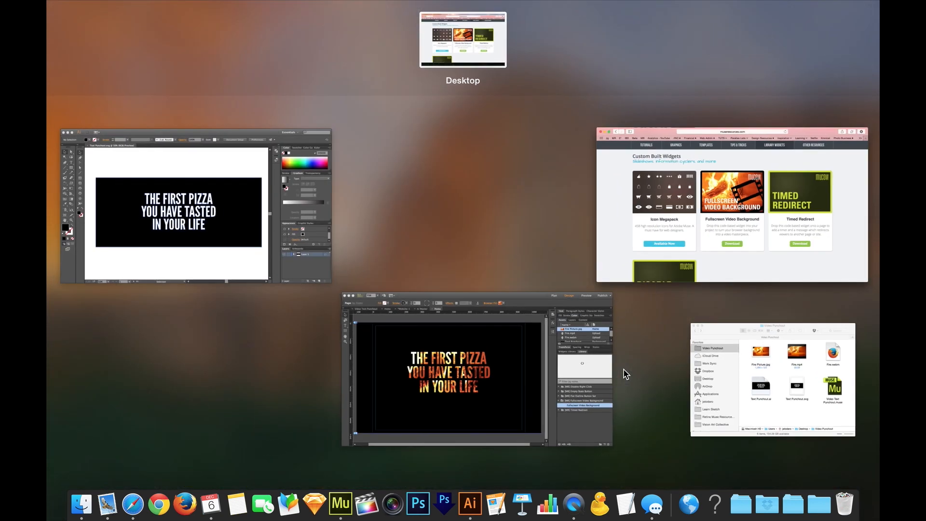
click(484, 413)
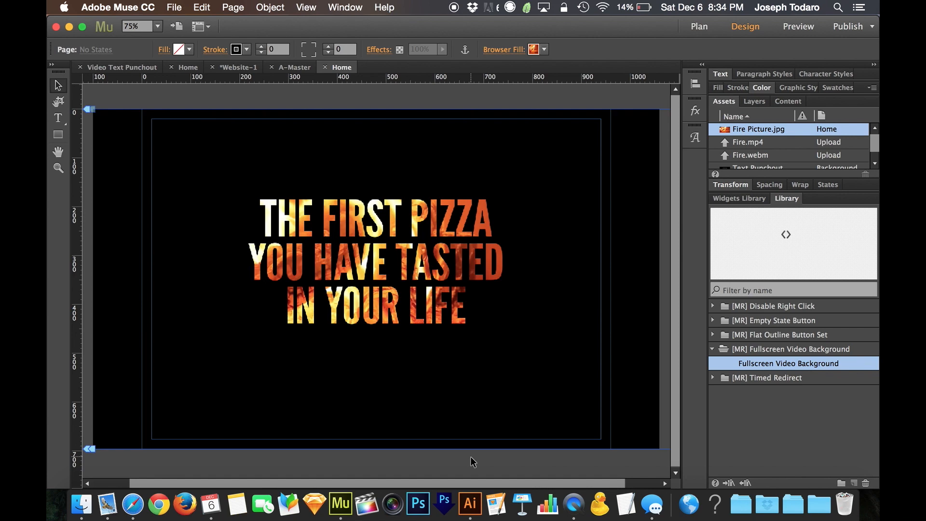
key(ctrl+Up)
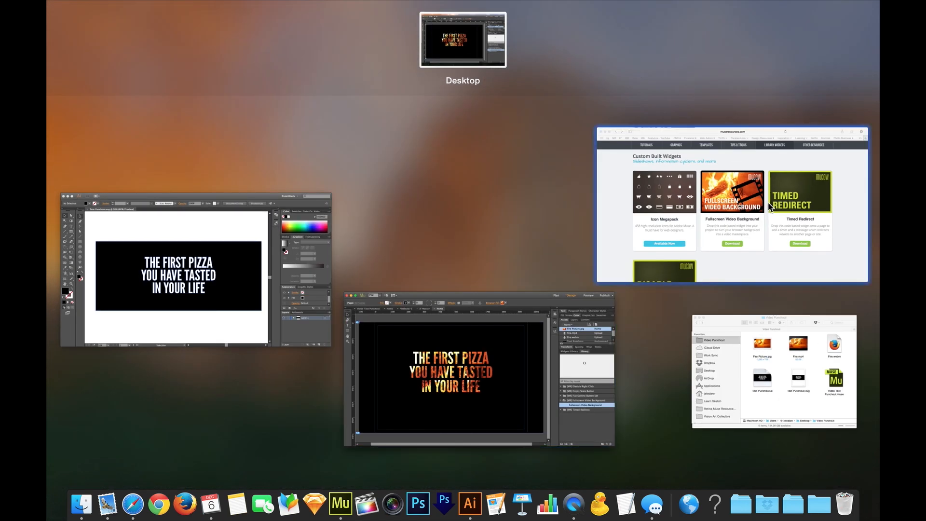
click(768, 202)
scroll(727, 263, down, 3)
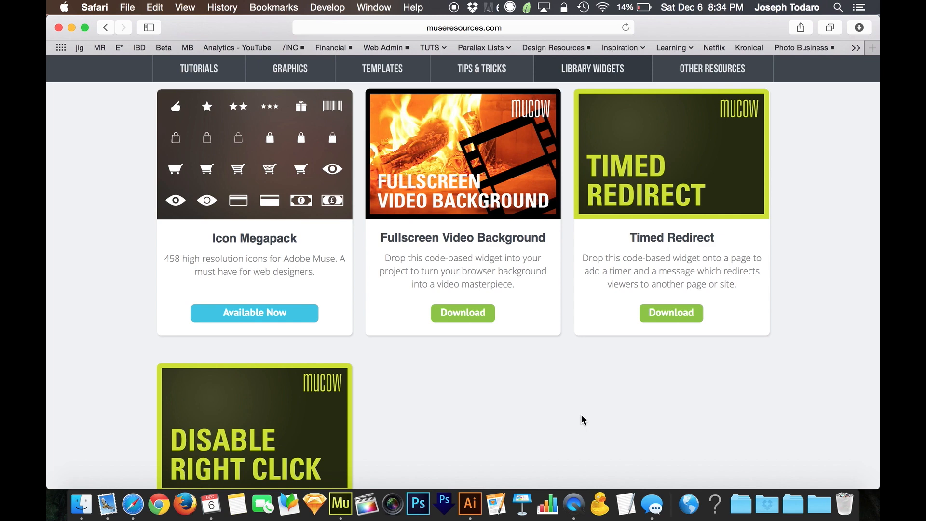
scroll(581, 414, down, 3)
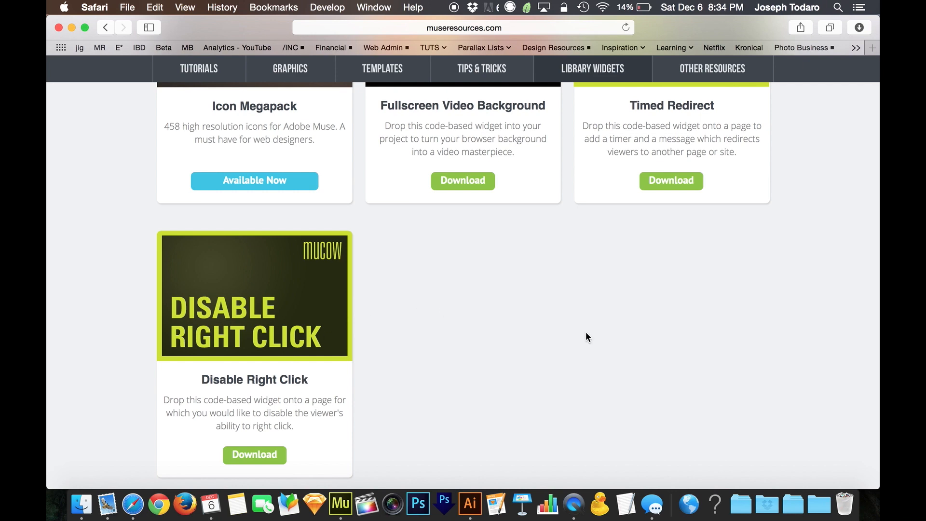
scroll(598, 372, up, 5)
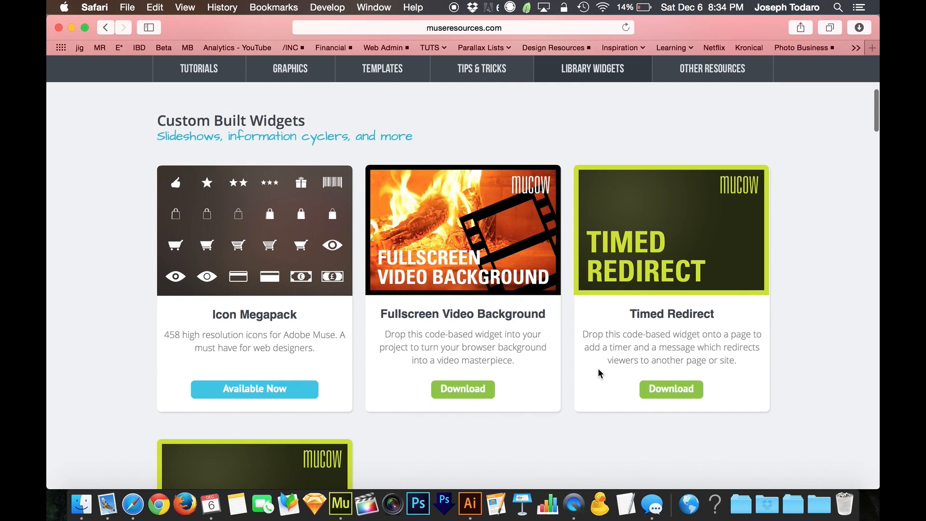